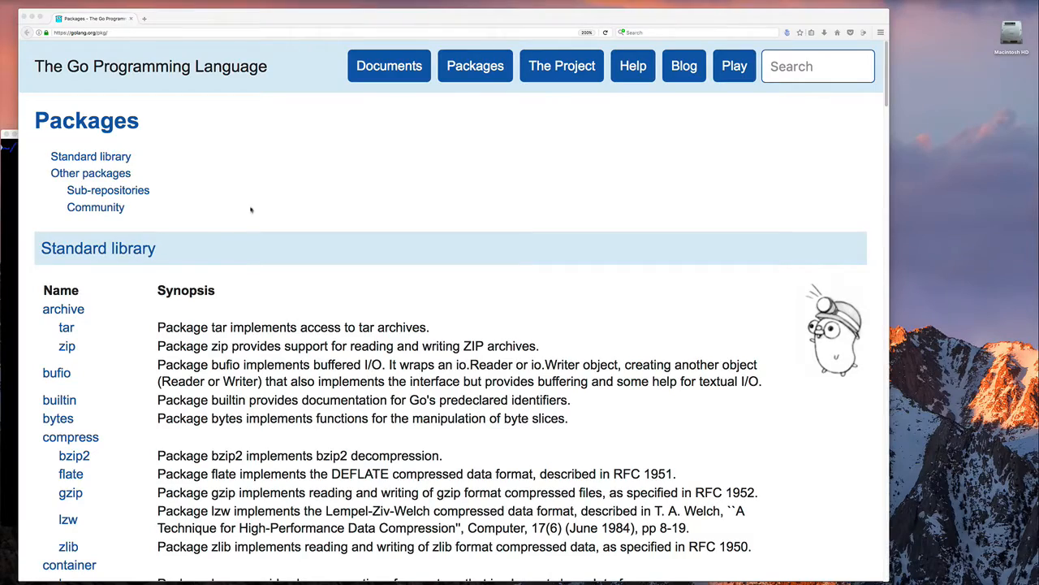
scroll(357, 299, "down", 10)
scroll(357, 299, "down", 10)
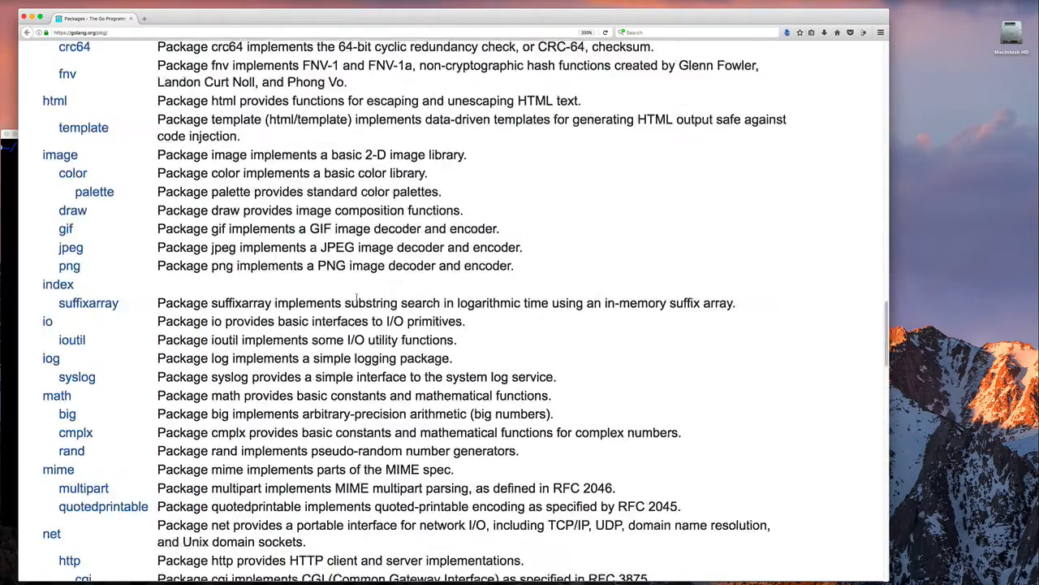
scroll(356, 300, "down", 5)
Open the Go testing package documentation from the package list.
left_click(61, 437)
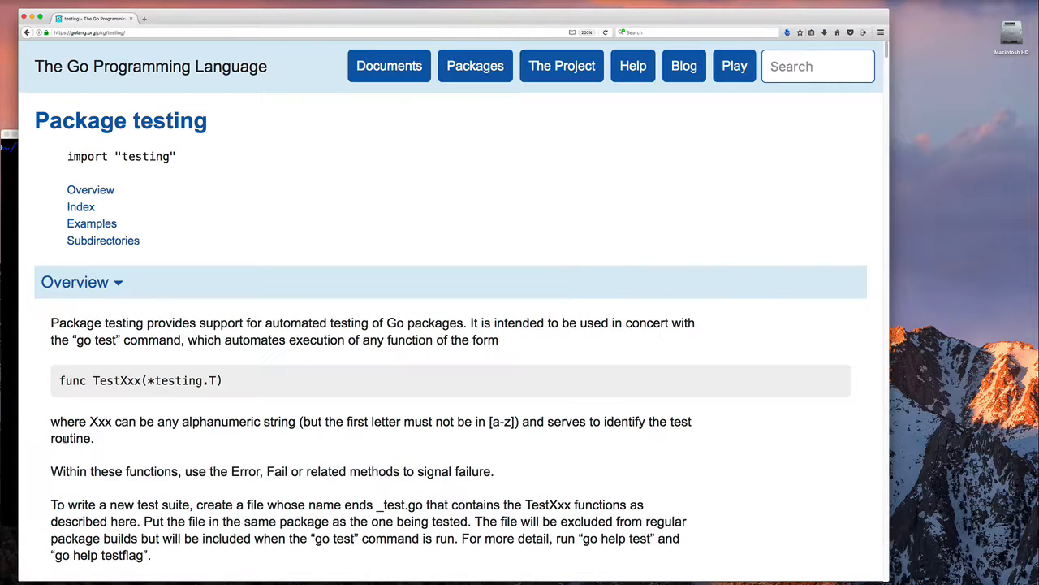
scroll(88, 424, "down", 1)
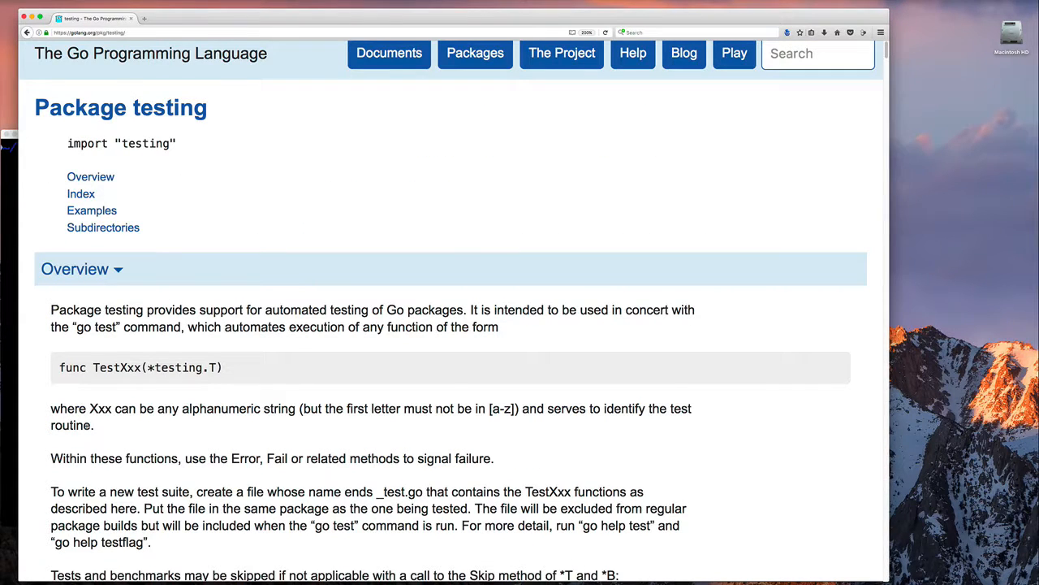
scroll(119, 419, "down", 3)
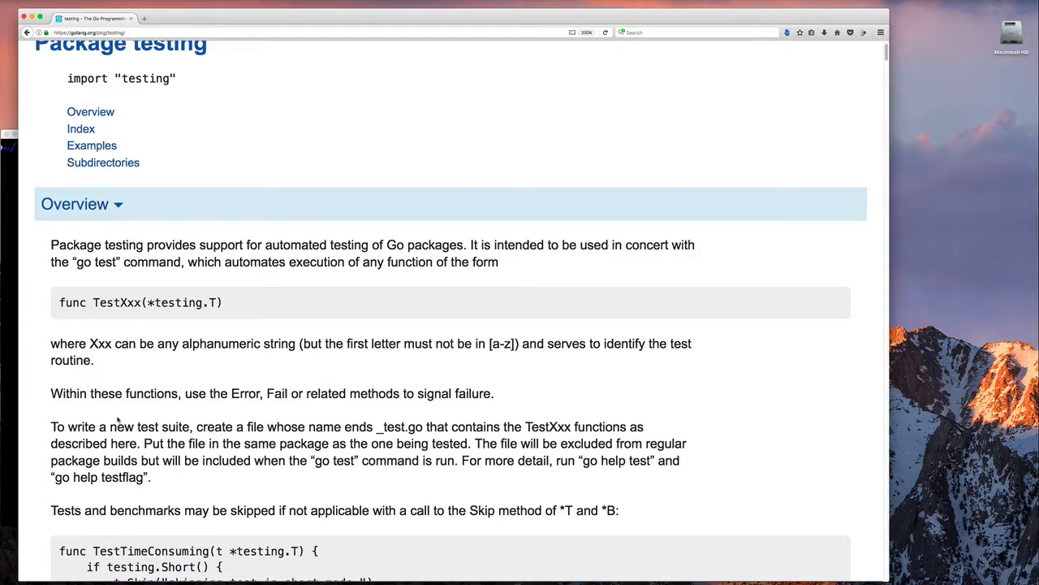
scroll(118, 419, "down", 3)
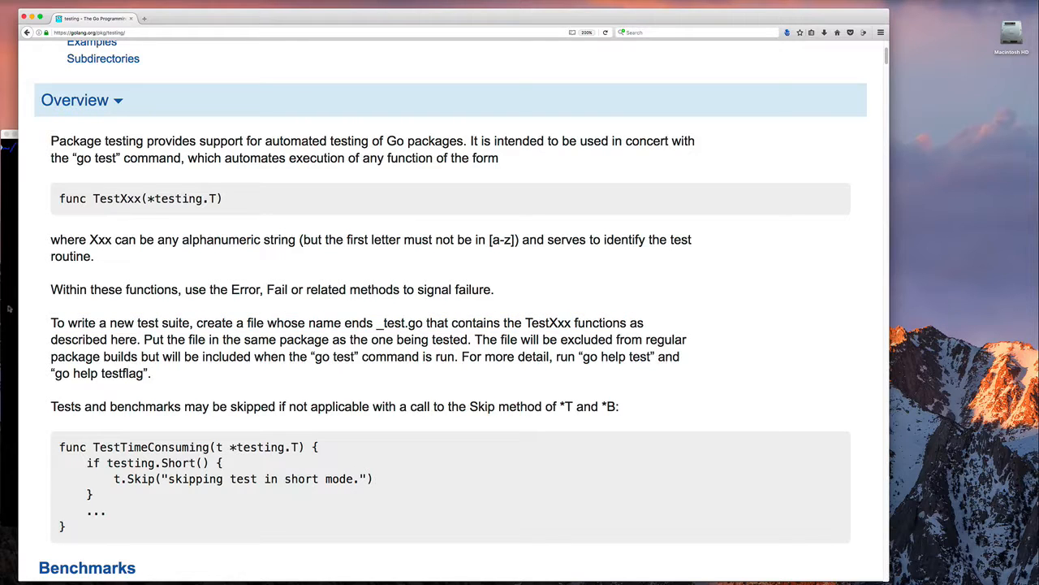
Create the c14s01/cli folder, open it in VS Code and add a new main.go file.
key("super+Tab")
type("mkdcd cl")
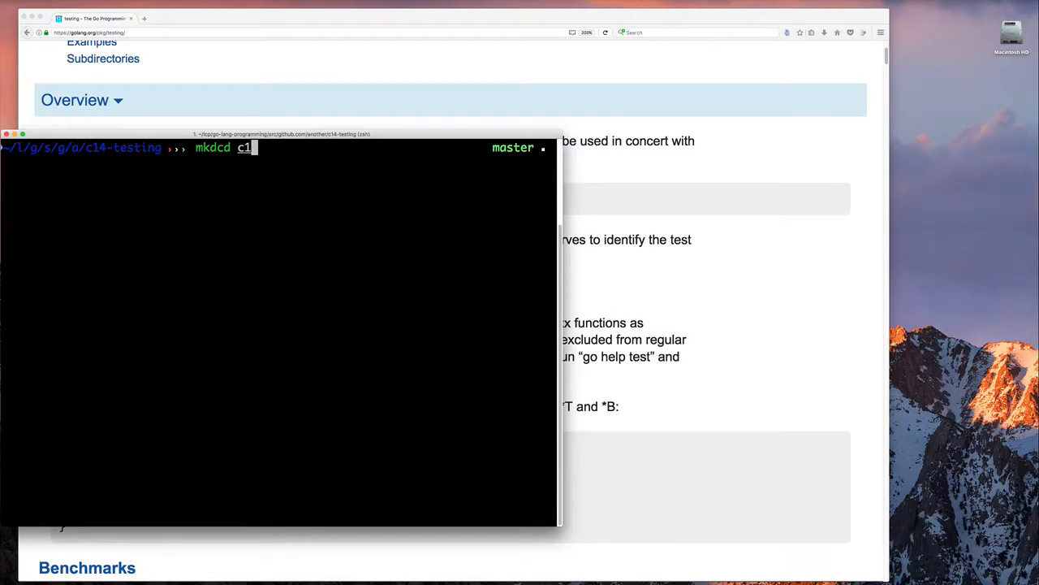
type("4s01/cli")
key("Return")
type("code .")
key("Return")
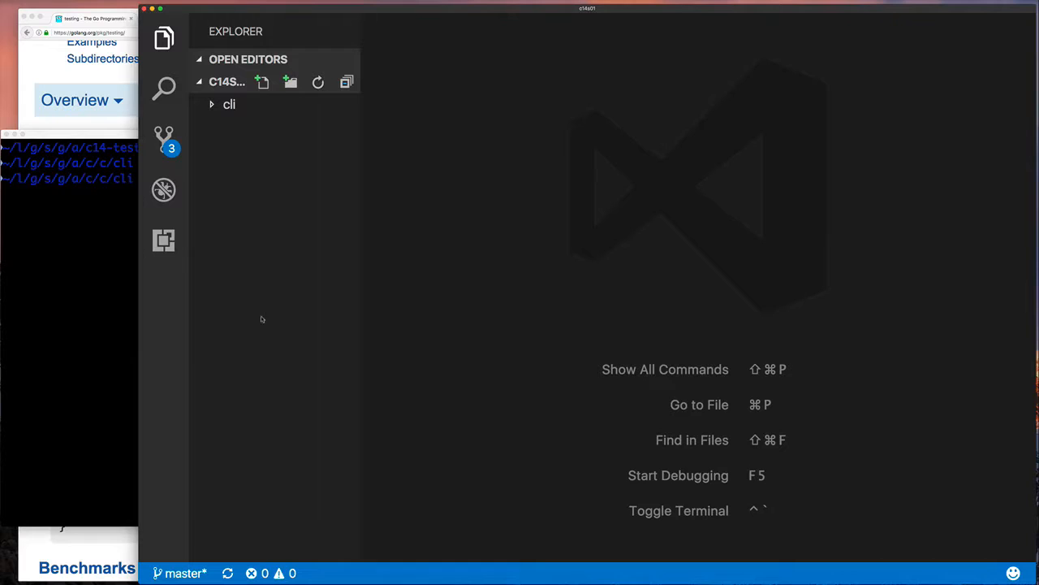
left_click(262, 83)
type("main.go")
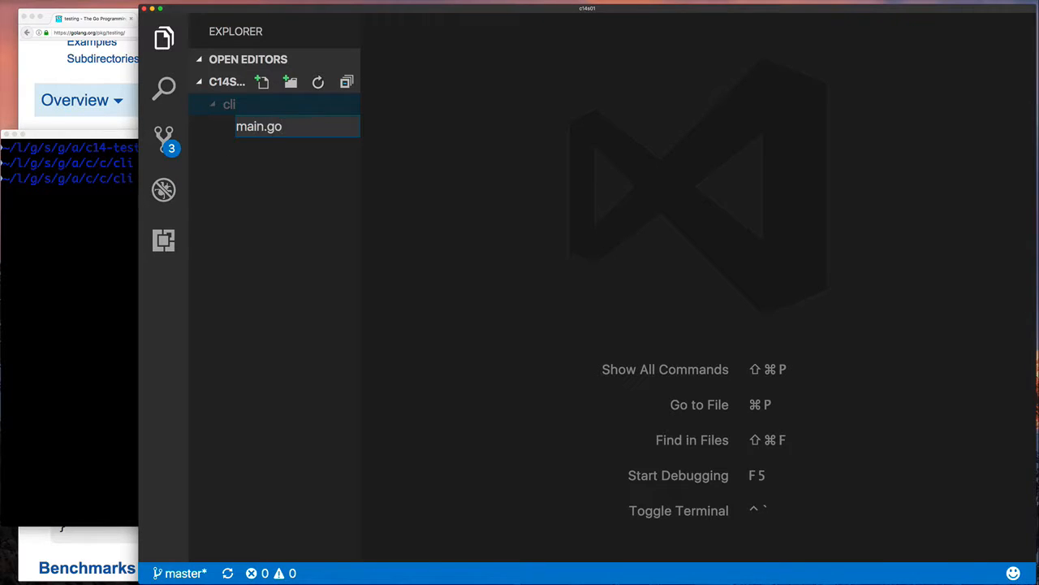
key("Return")
type("package main  func main() {  }")
Write package main with an empty main and mul(a, b int) int returning a + b, saved.
key("ctrl+End")
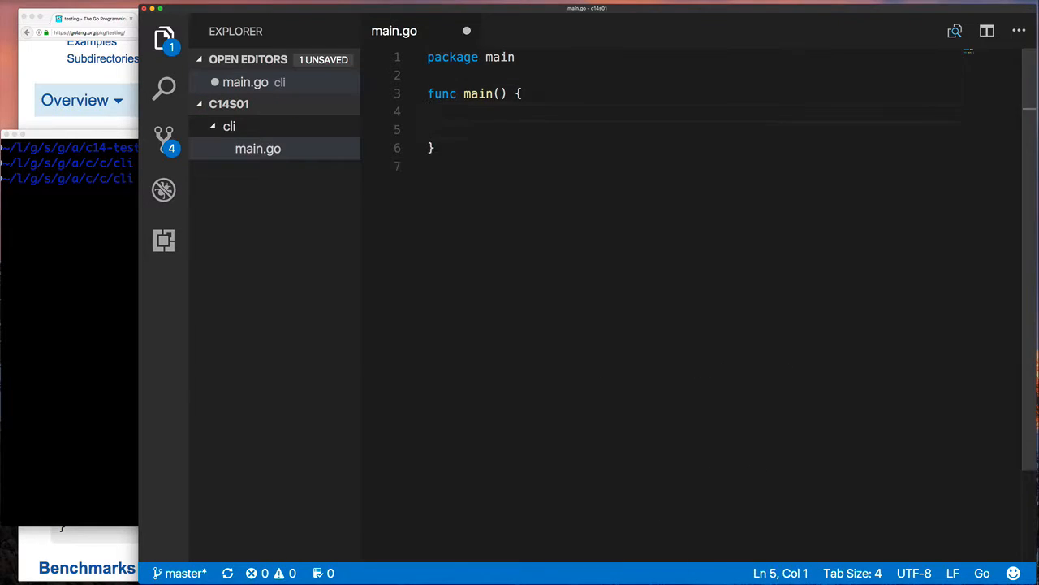
type("func mul()")
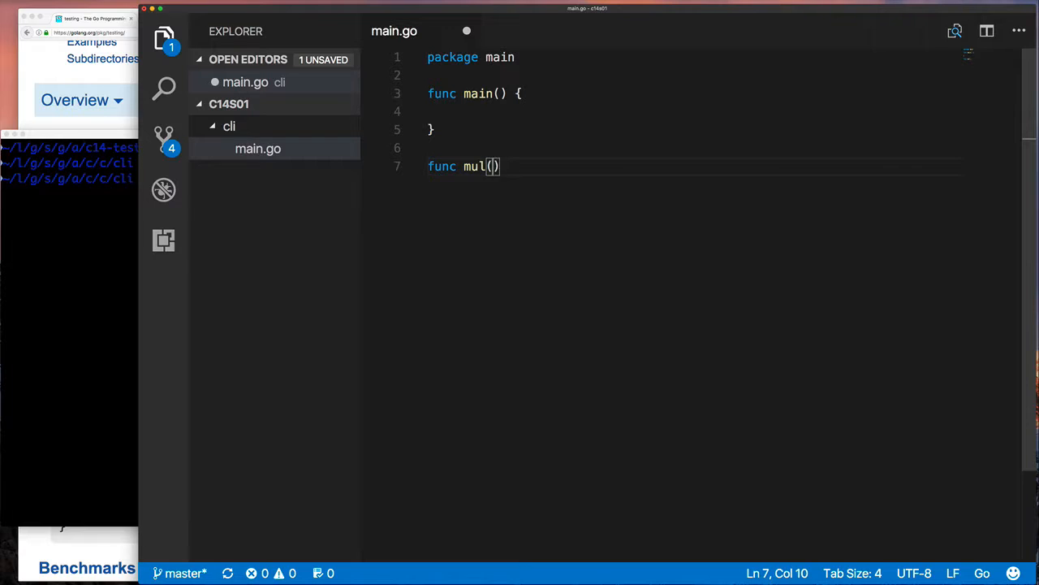
type("{")
key("Up")
key("Up")
type("// mul multiples")
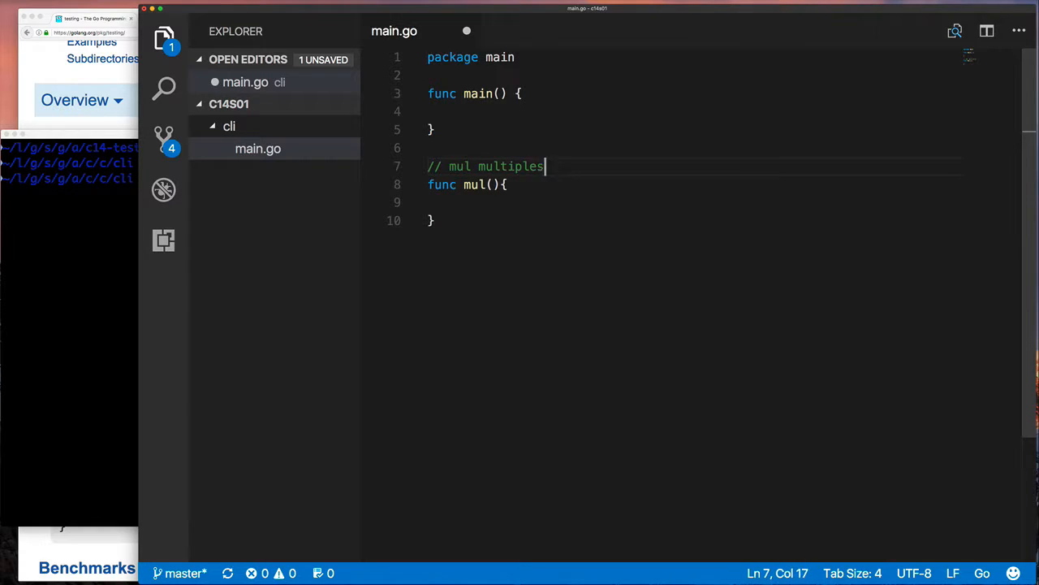
type(" two number and return the resul")
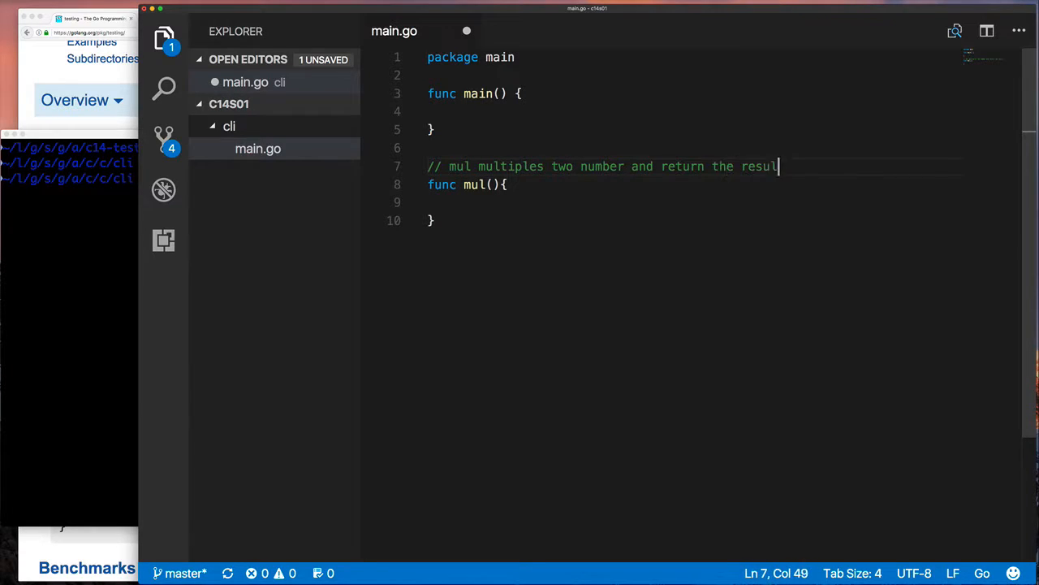
type("t")
key("super+s")
key("Down")
type("a, b int")
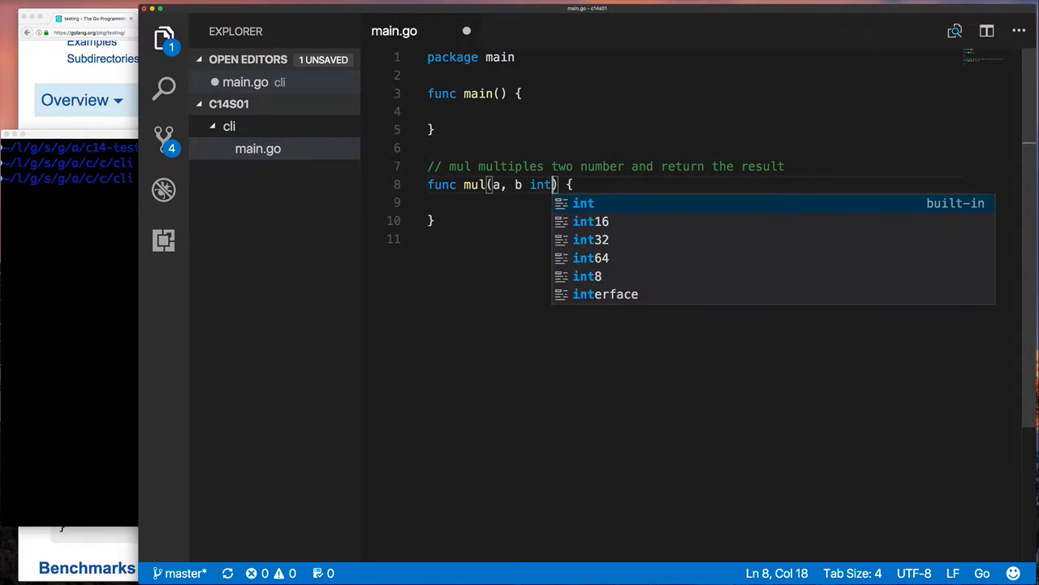
key("Escape")
key("Right")
type("int")
key("Escape")
key("Down")
key("super+s")
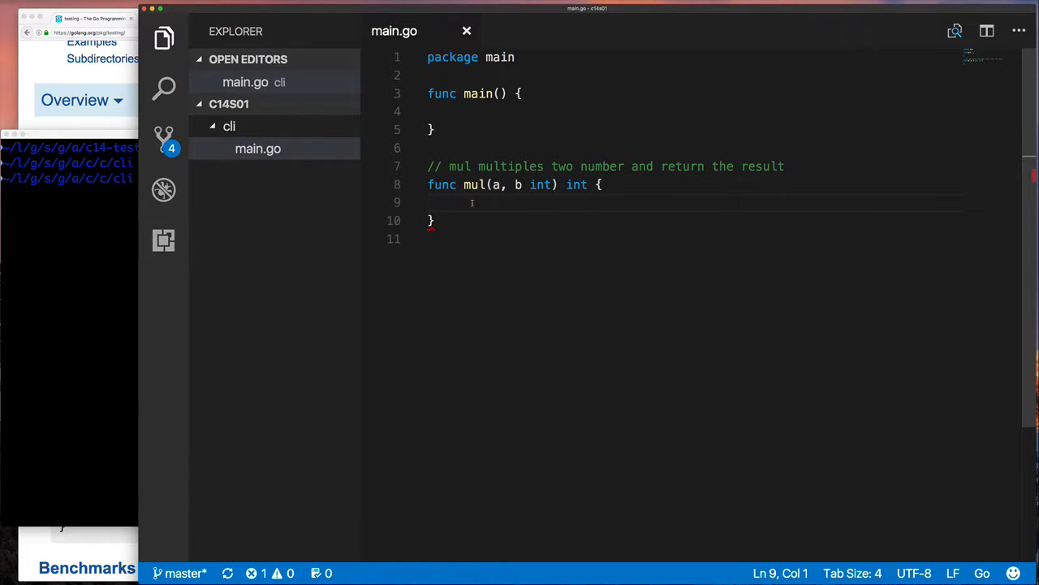
type("return a+b")
left_click(449, 266)
key("super+s")
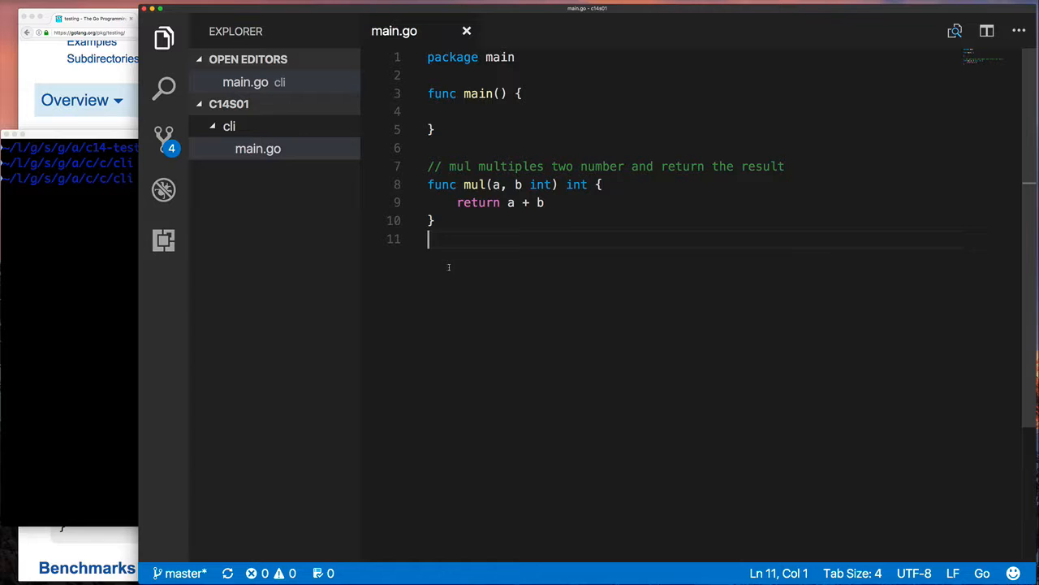
Create main_test.go with a package line and an empty Test_mul(t *testing.T) function, saved.
left_click(261, 104)
type("main")
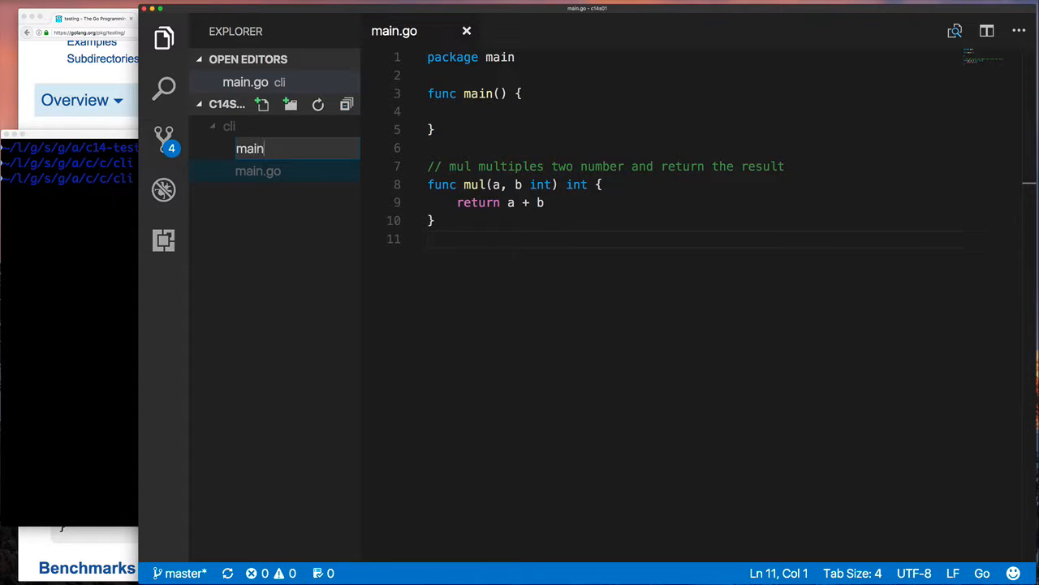
type("_test.go")
key("Return")
type("pac")
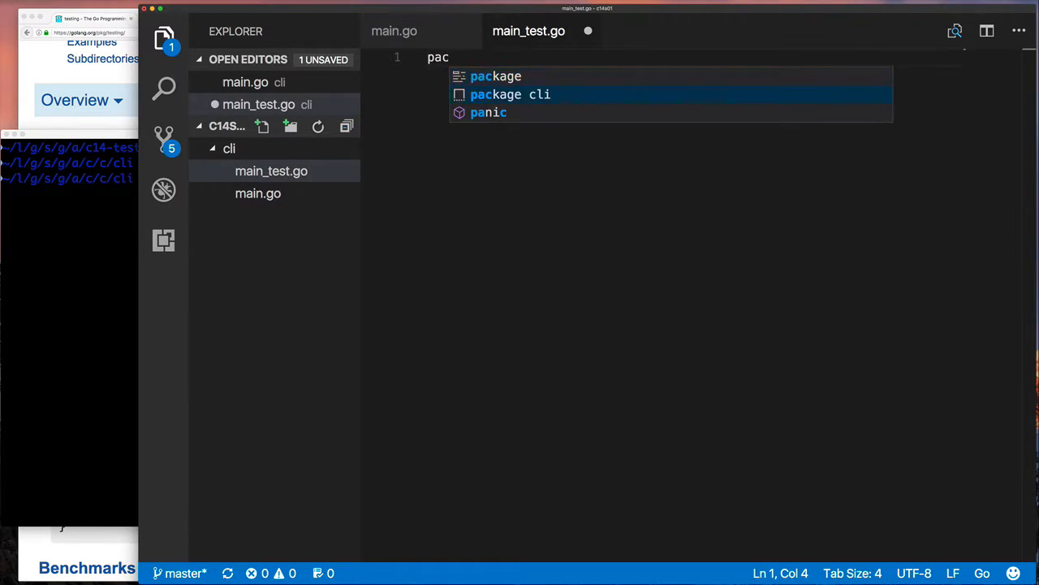
key("Down")
key("Return")
key("Return")
key("Return")
type("func Test_mul(")
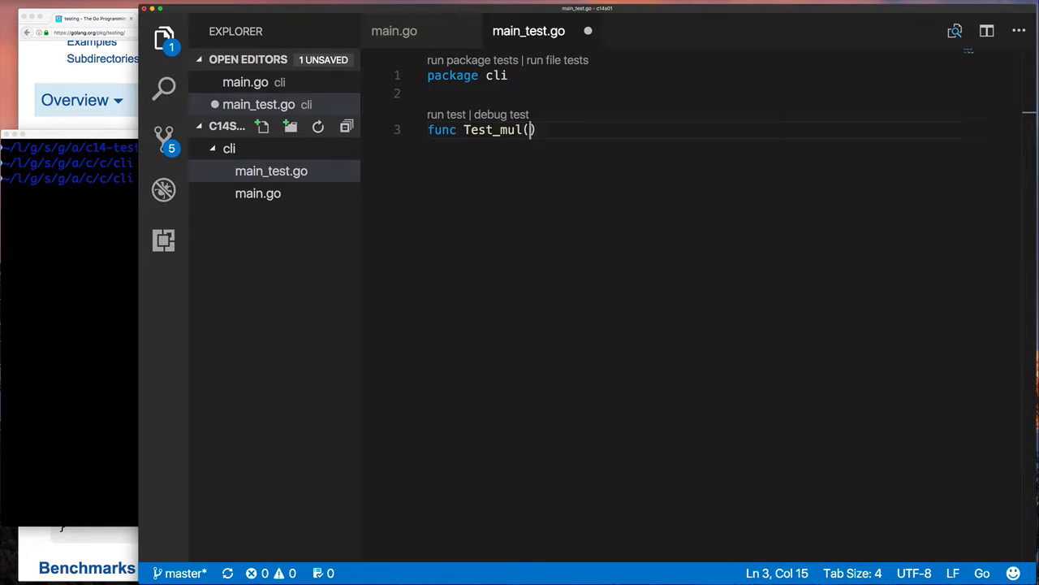
type("){")
key("Return")
left_click(528, 130)
type("t *testing")
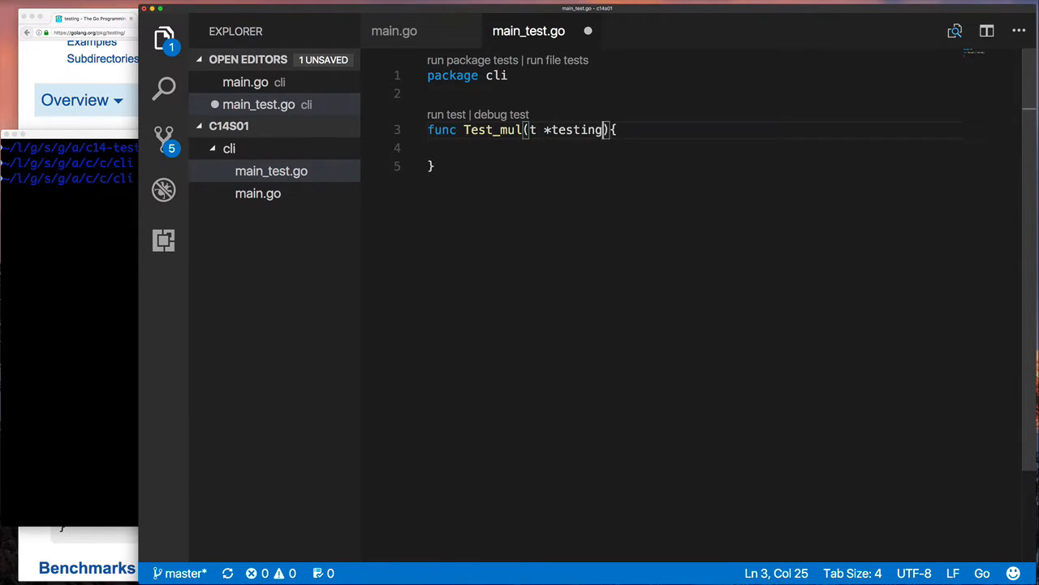
type(".T")
left_click(506, 151)
key("super+s")
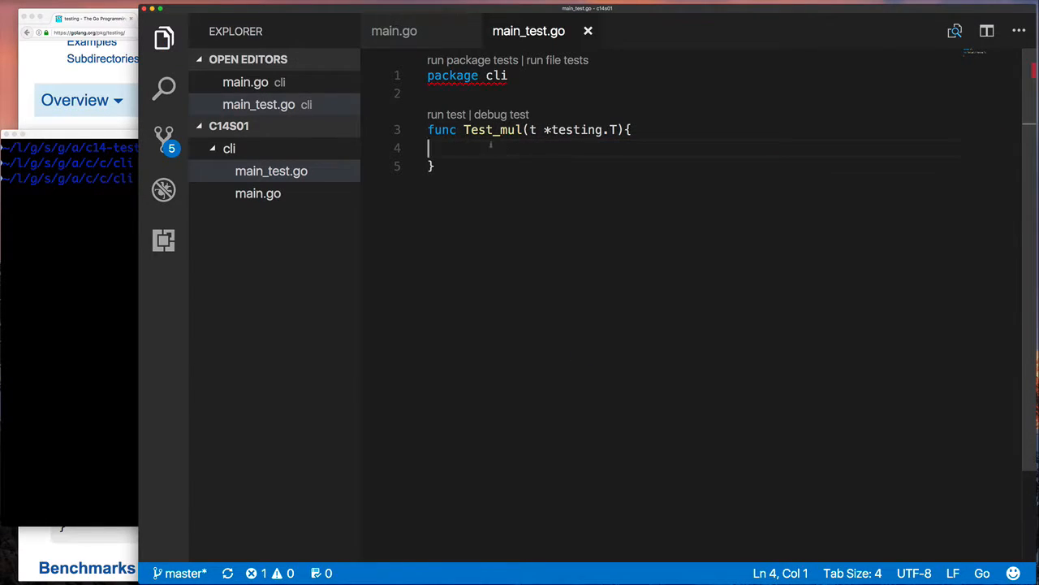
mouse_move(497, 76)
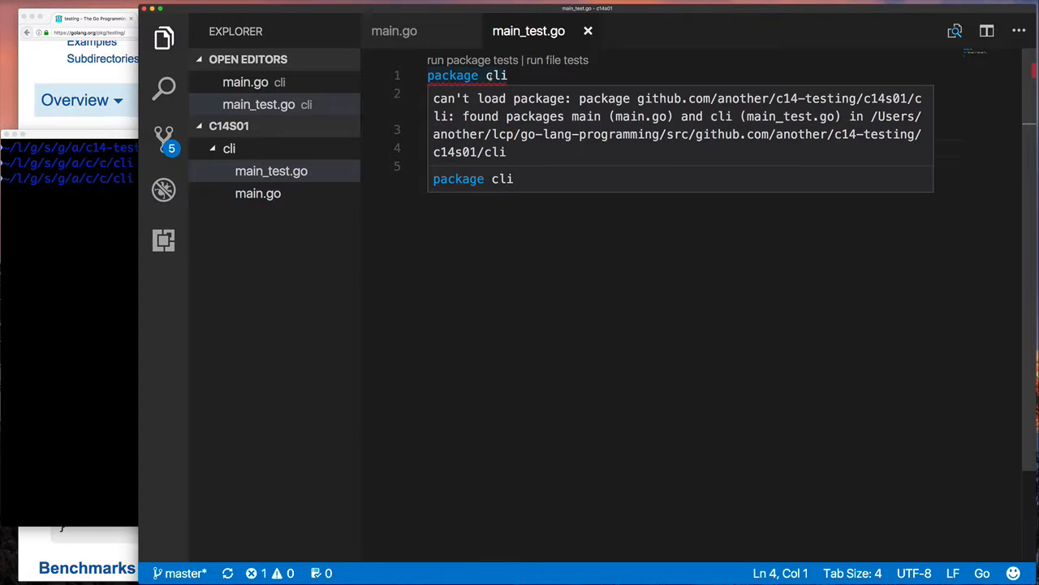
Change the package name to main and save so the testing import is added.
double_click(496, 76)
type("main")
left_click(532, 130)
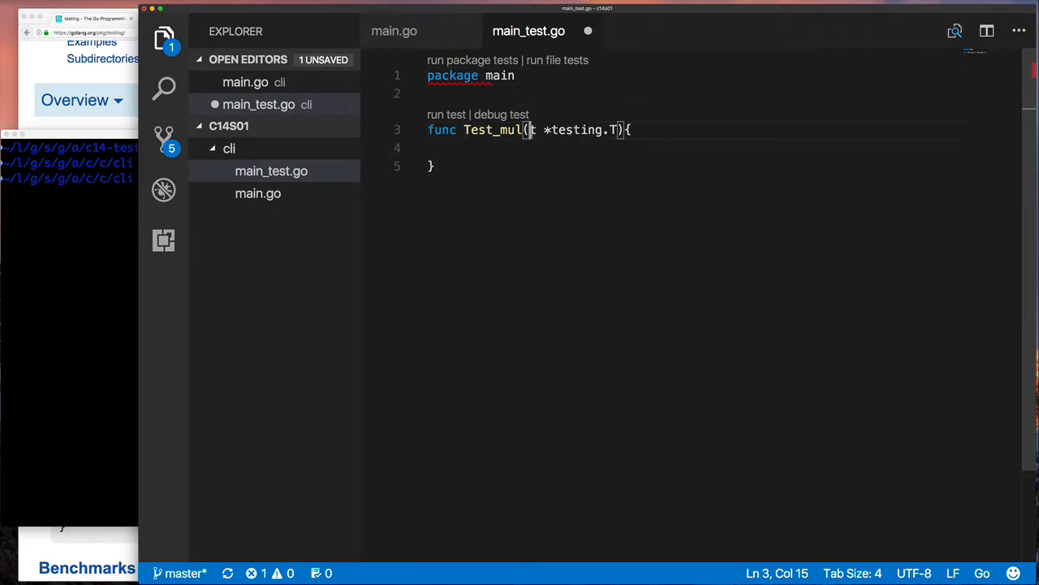
key("super+s")
Declare argA, argB, expect and got in Test_mul and assign argA, argB, expect = 0, 0, 0.
left_click(487, 183)
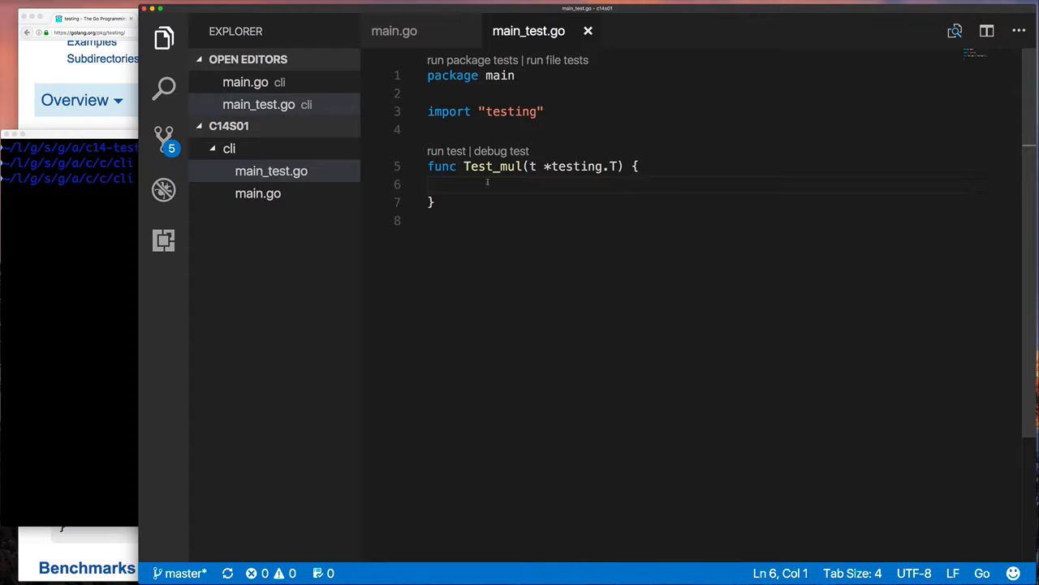
key("Tab")
key("super+s")
type("var")
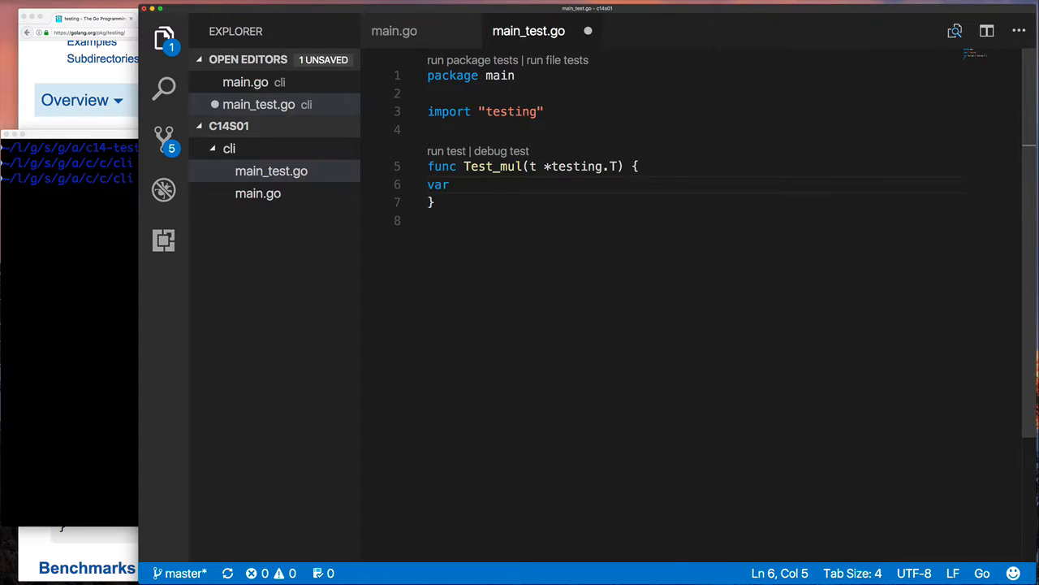
type(" arga")
key("BackSpace")
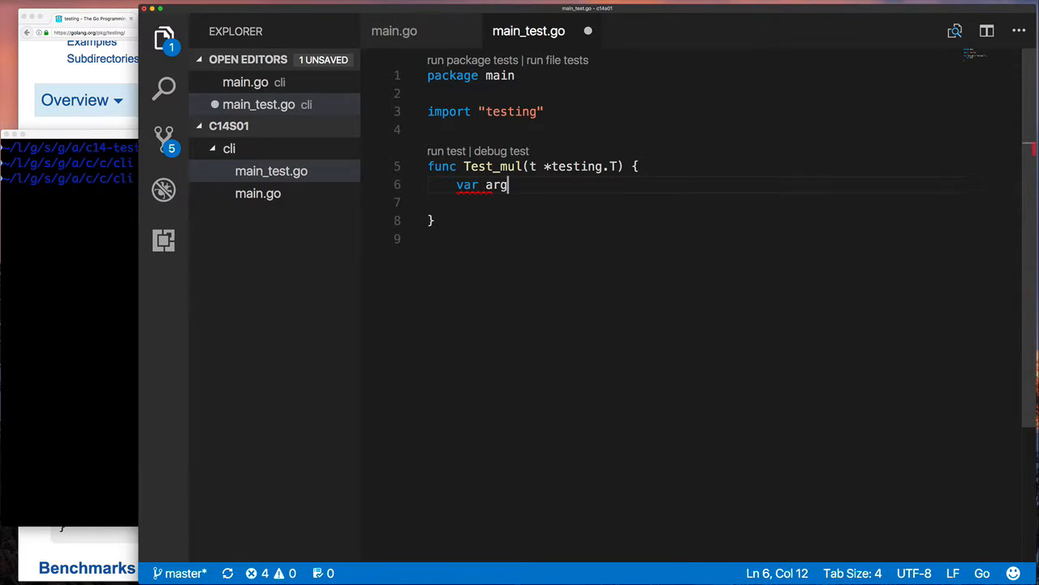
type("A, argB, expect, got")
key("Return")
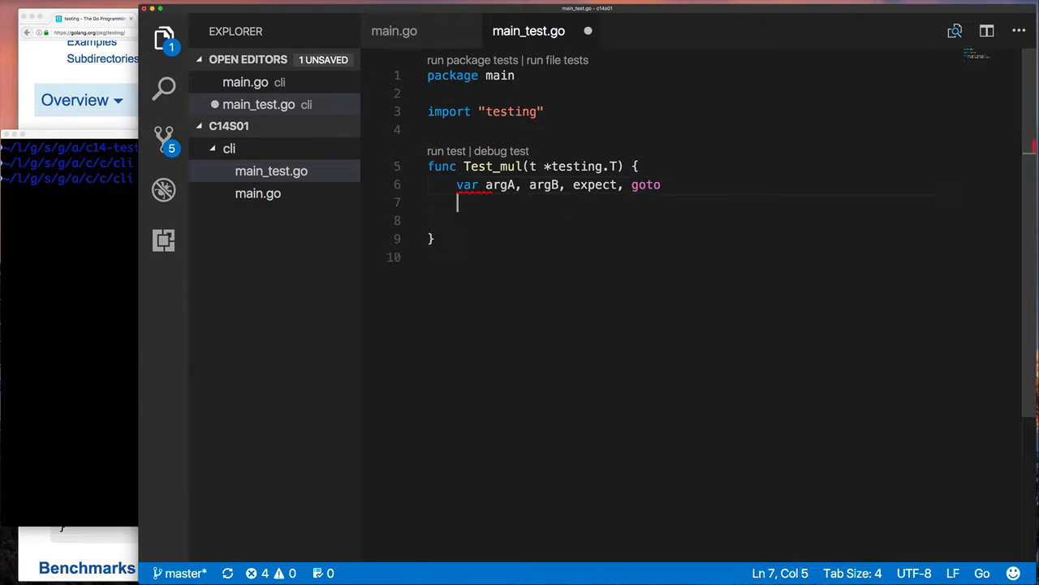
key("super+z")
key("super+z")
type("t, got int")
key("Return")
key("Return")
type("argA, argB ")
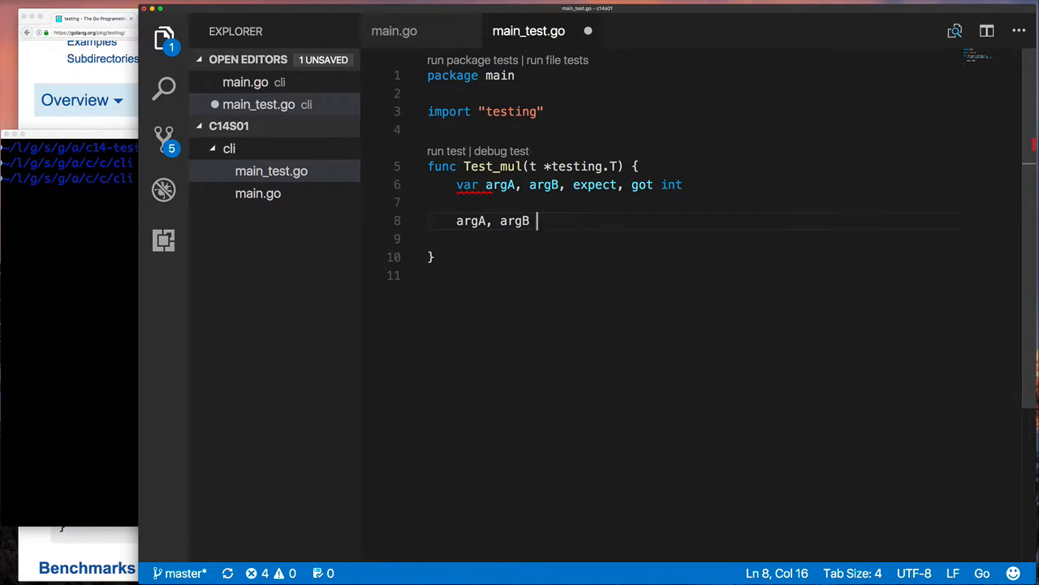
type("= 0, 0")
key("Return")
key("super+z")
key("super+z")
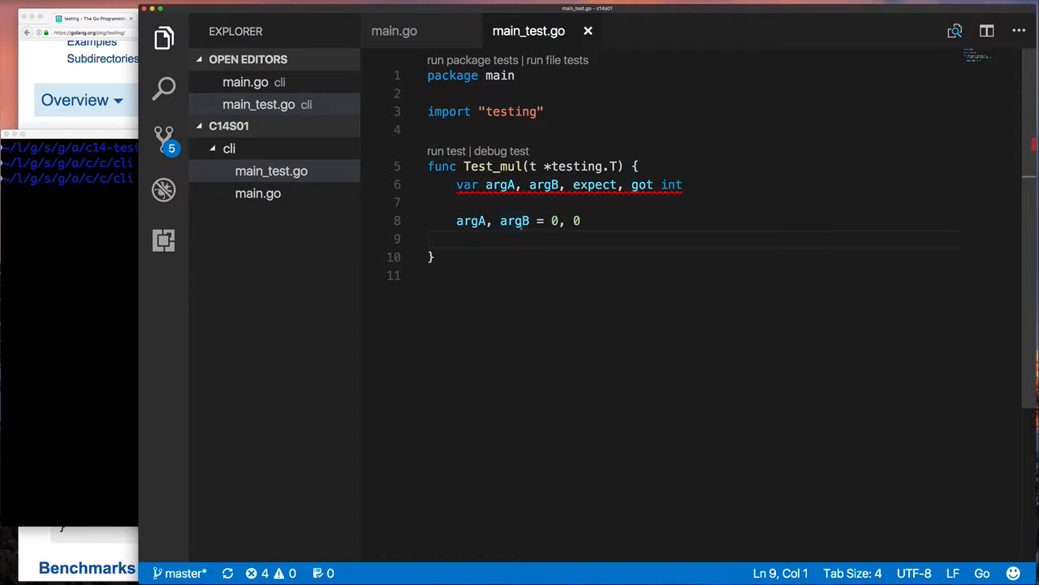
key("super+z")
type(", expect = 0, 0, 0")
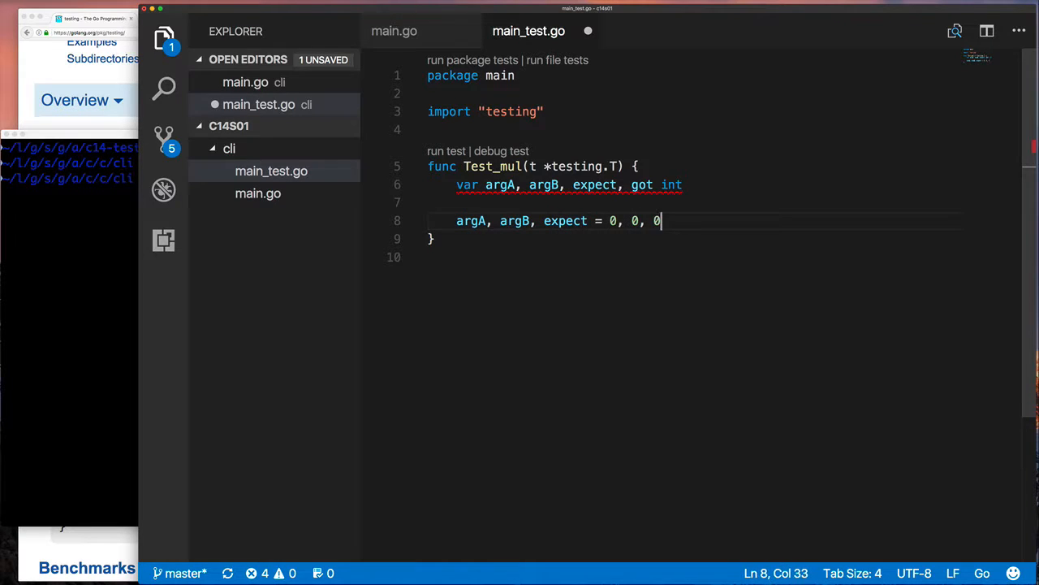
Call got = mul(argA, argB) and add an if block reporting got versus expected with t.Errorf, saved.
key("Return")
type("got = m")
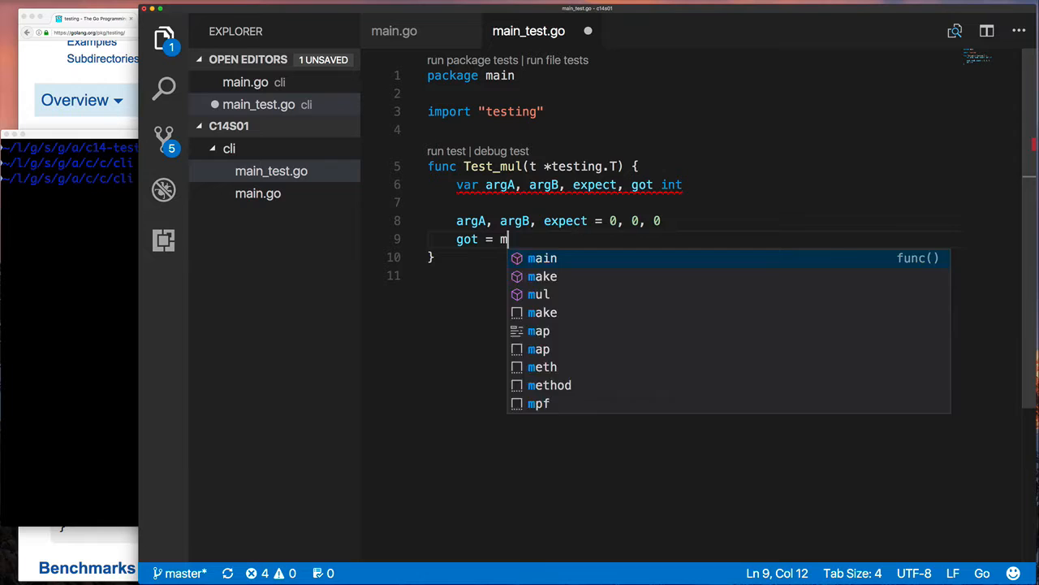
type("ul(argA, argB")
key("End")
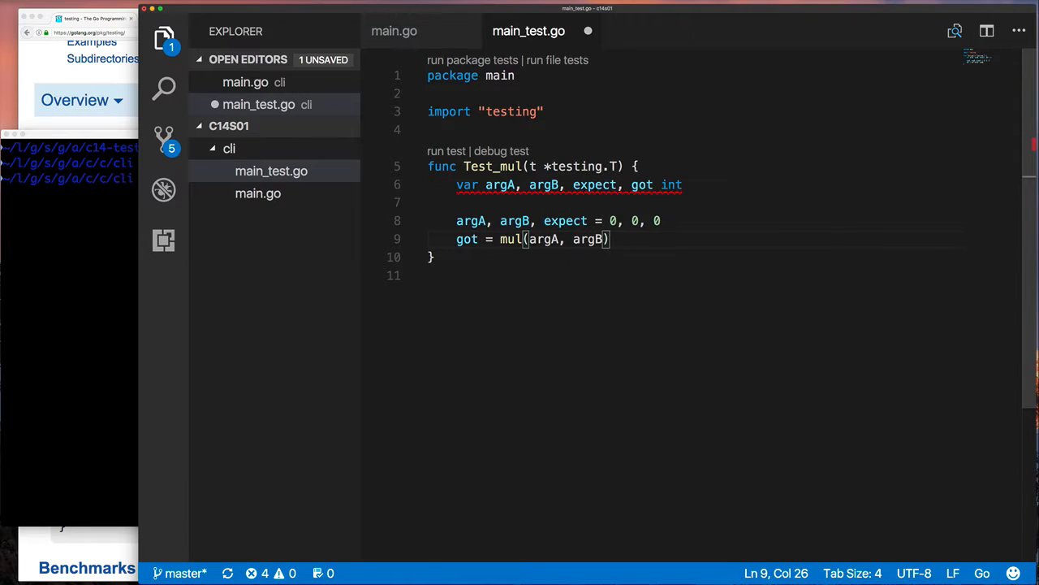
key("Return")
type("if got != ex")
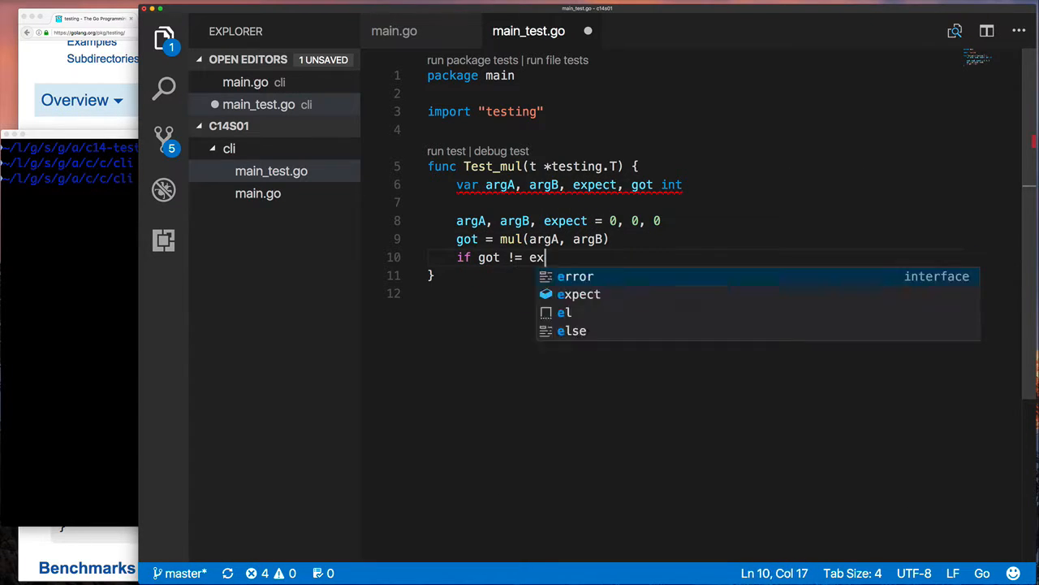
type("pect {")
key("Return")
type("t.")
key("ctrl+s")
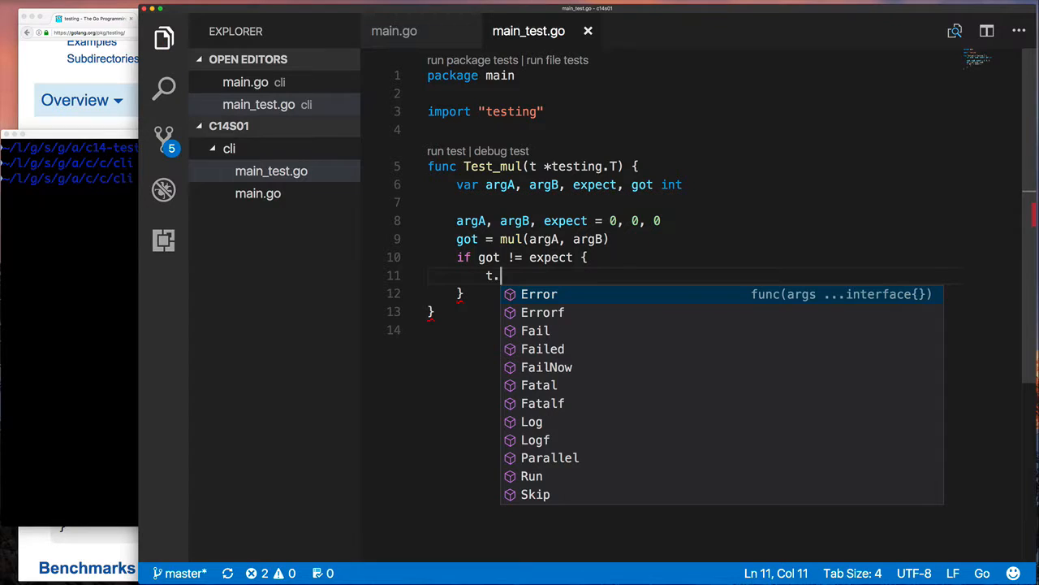
type("Errorf(")
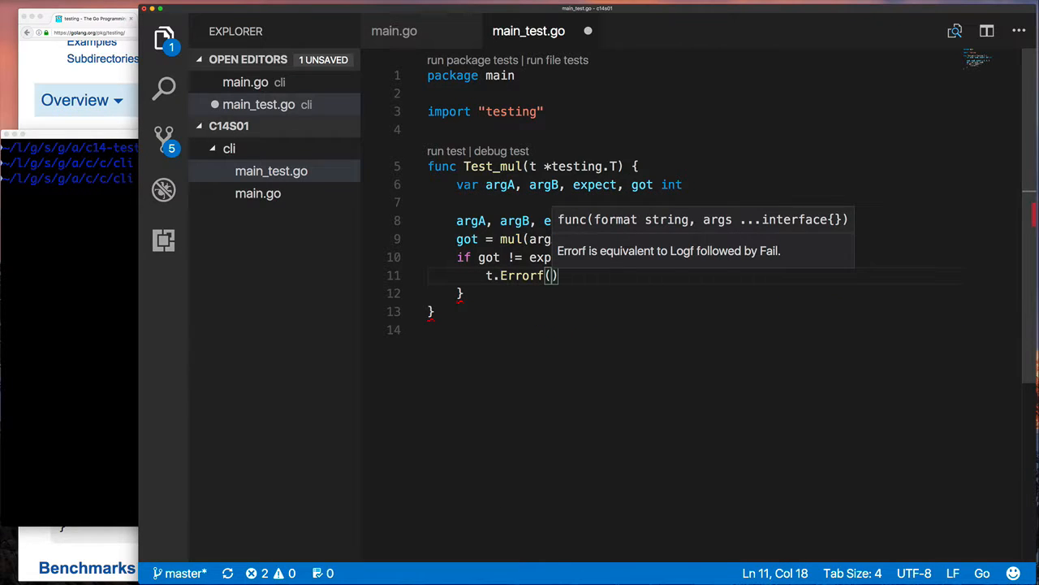
key("ctrl+s")
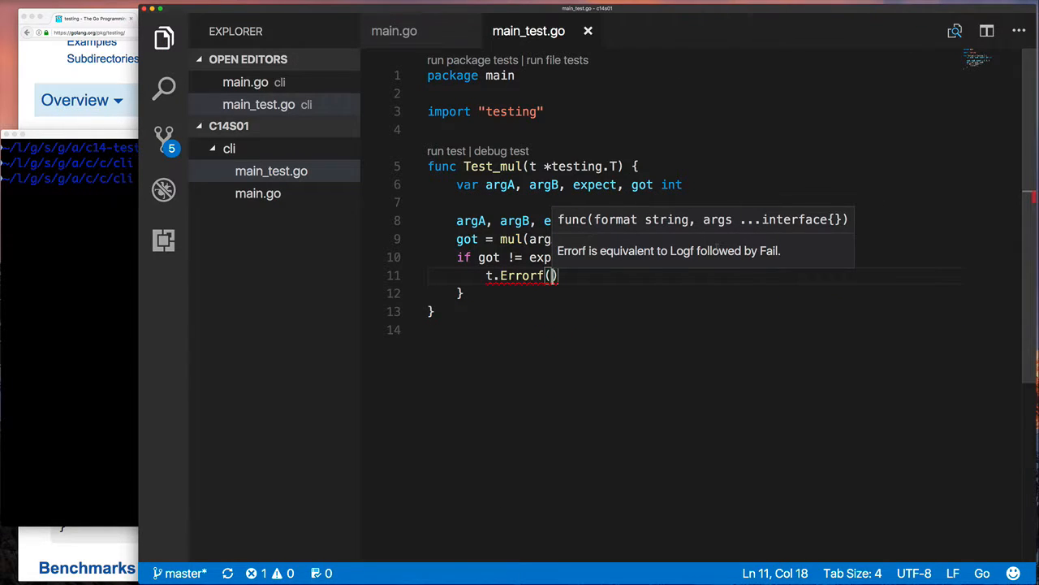
type("\"")
type("got: ")
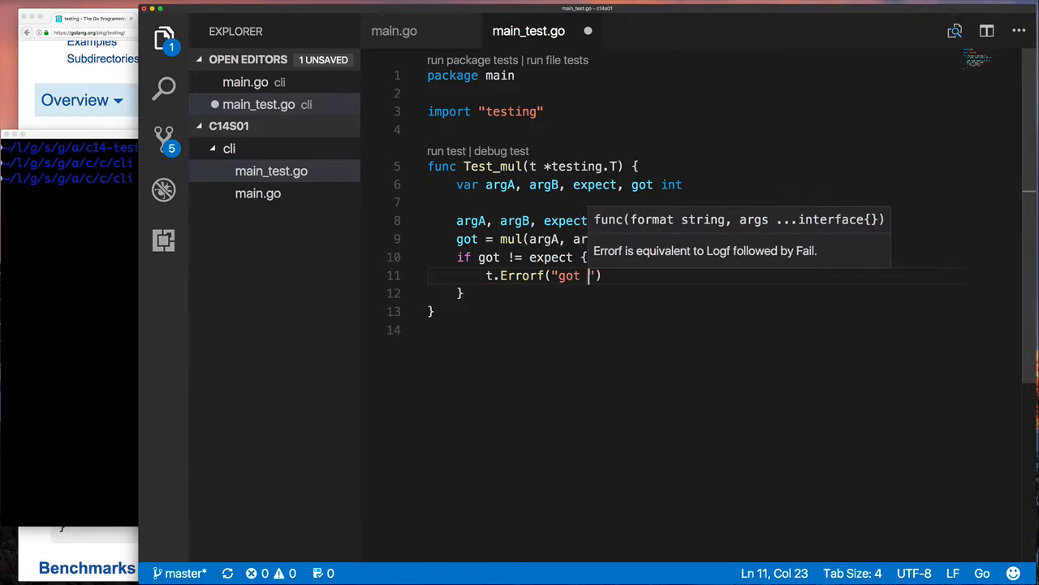
type("%v, expected: %v ")
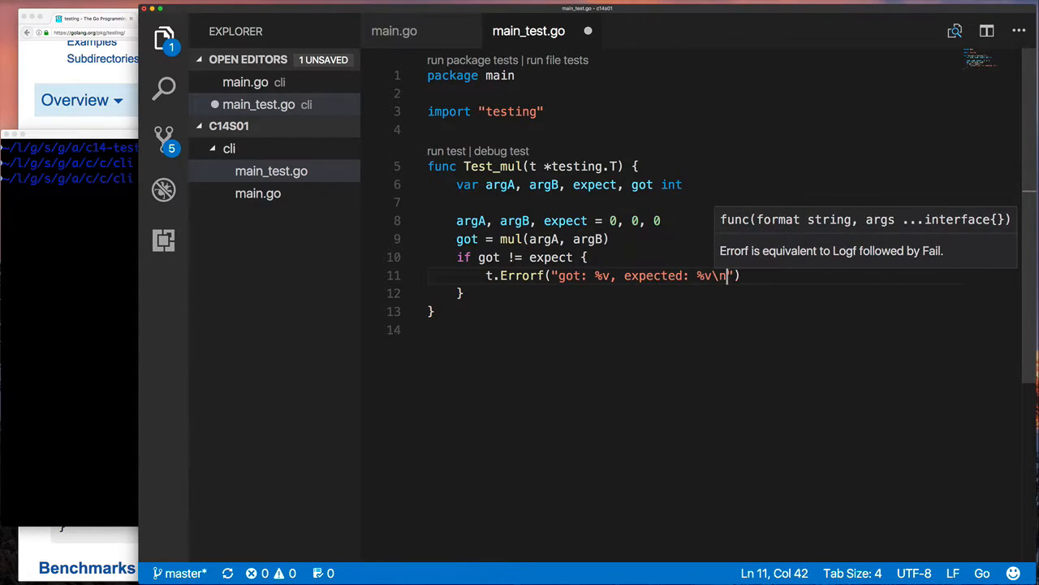
type("\", got, expect")
key("ctrl+s")
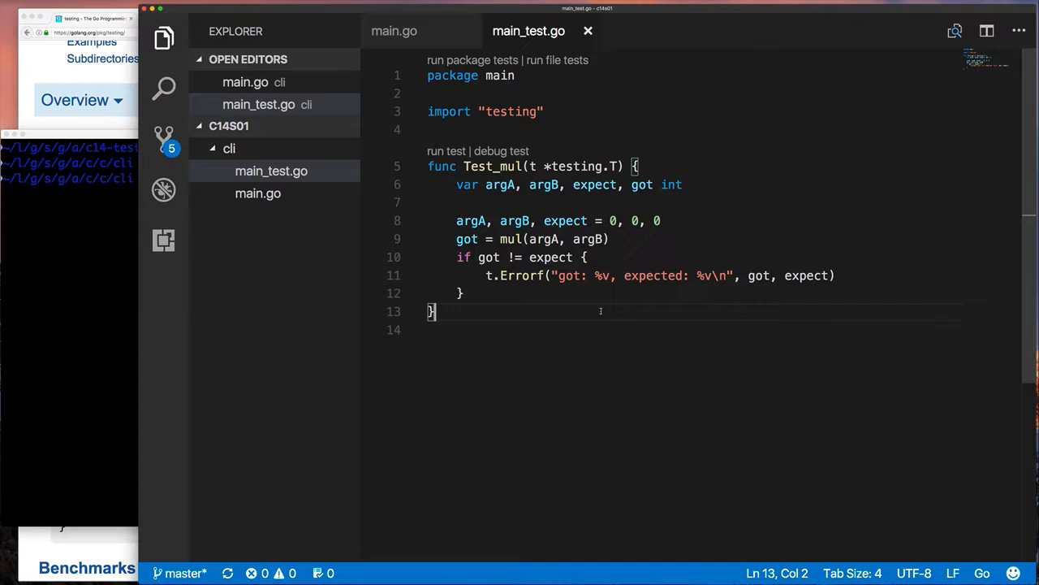
Run Test_mul, then duplicate the first check block below for a second case.
left_click(446, 151)
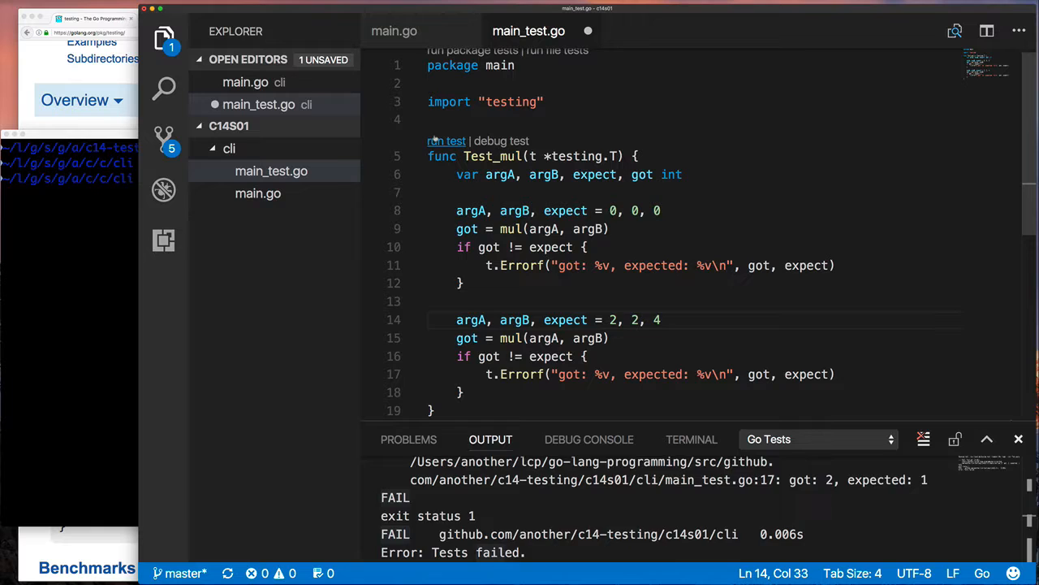
left_click(445, 140)
key("shift+Up")
key("shift+Up")
key("shift+Up")
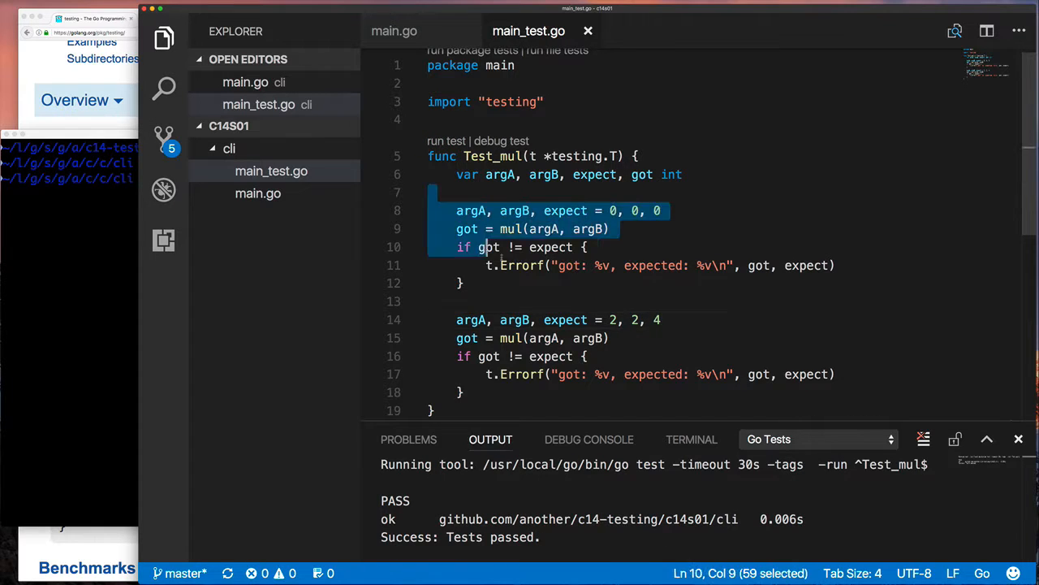
key("alt+shift+Down")
Set the copied case to 1, 1 expecting 1, save to rerun the tests, and hide the output.
left_click(565, 338)
double_click(613, 302)
type("1, 1")
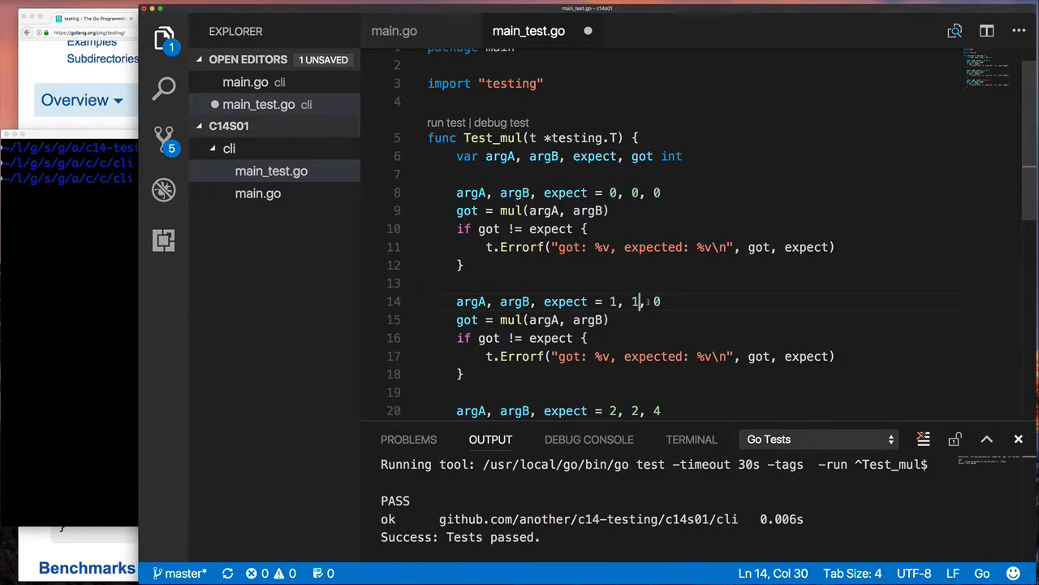
double_click(656, 301)
type("1")
key("super+s")
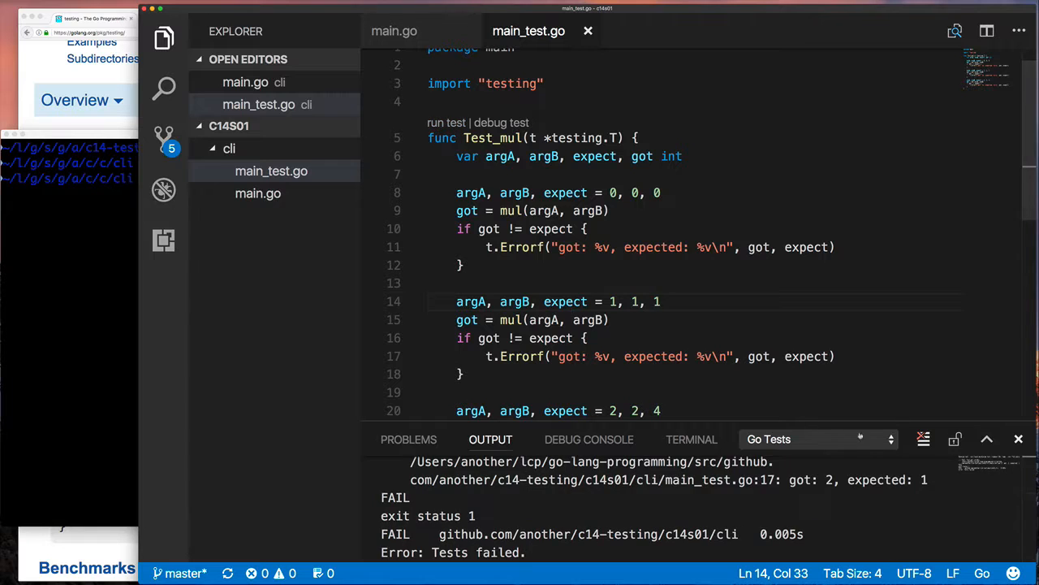
key("super+j")
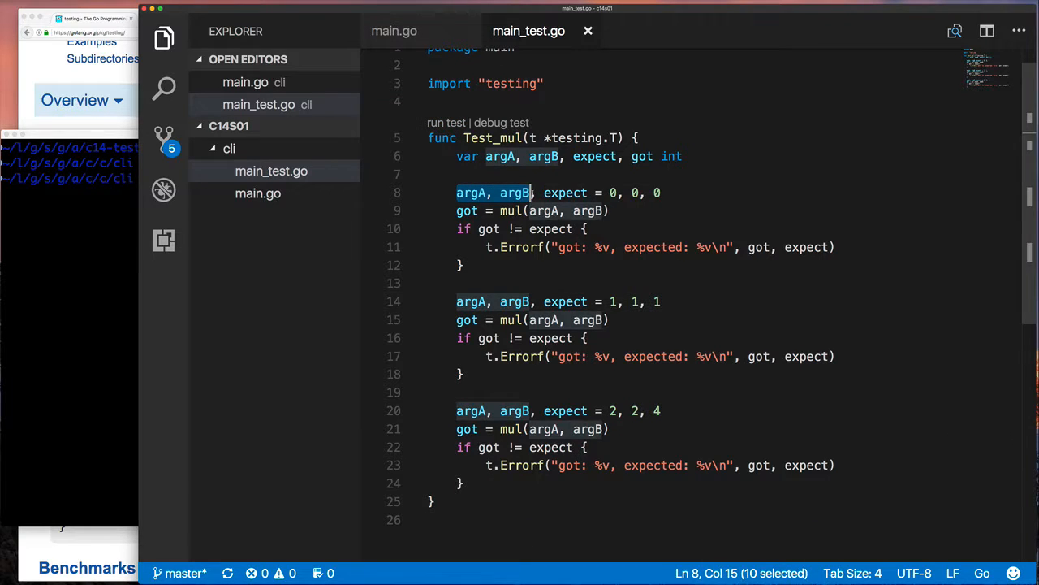
Declare an args slice of structs with int fields a and b above the first case.
left_click_drag(531, 192, 535, 193)
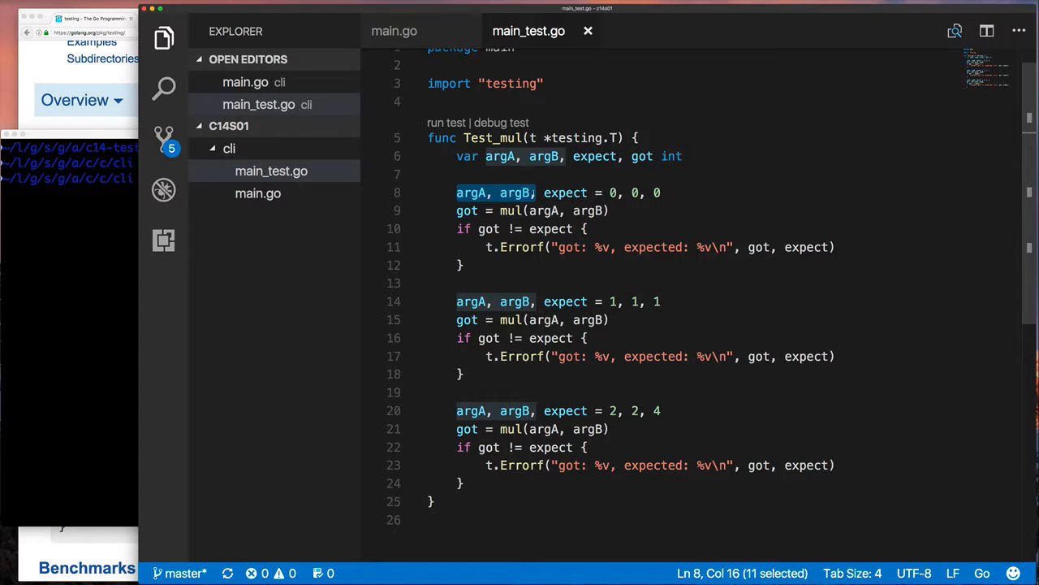
key("Right")
key("Up")
key("Home")
key("Return")
type("a")
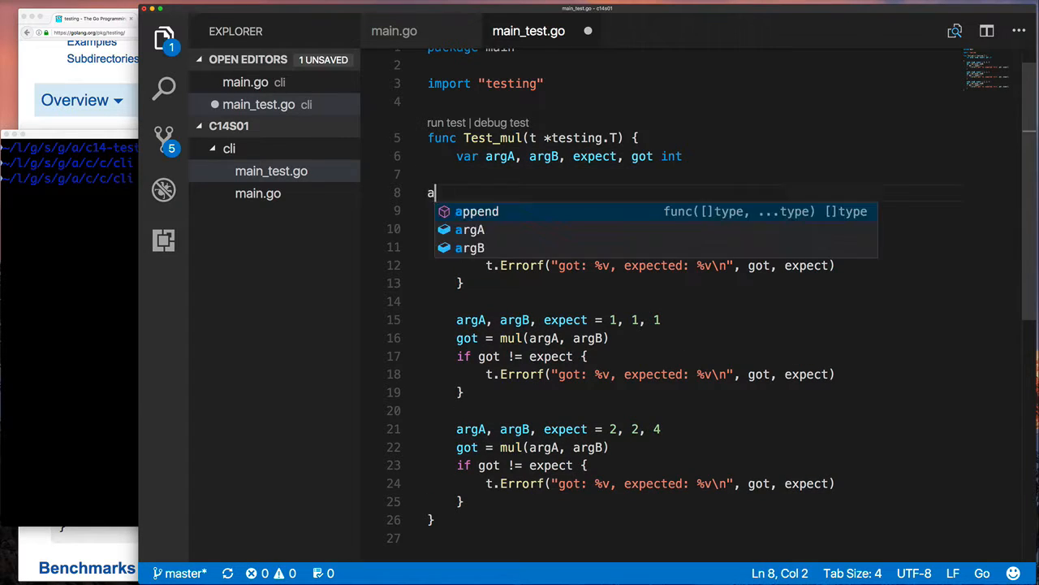
type("rgs:= []struct{")
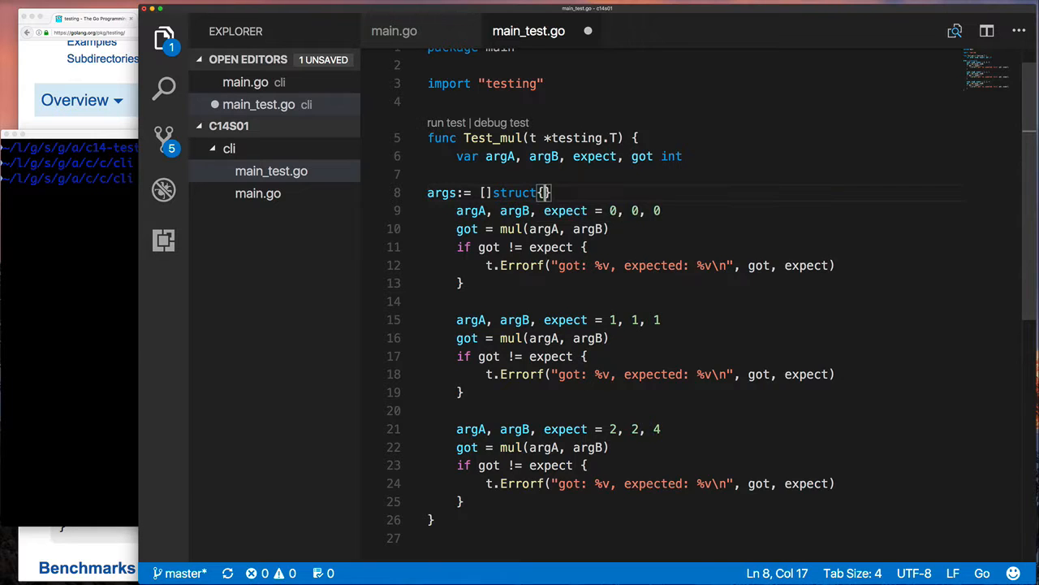
key("Return")
type("a int")
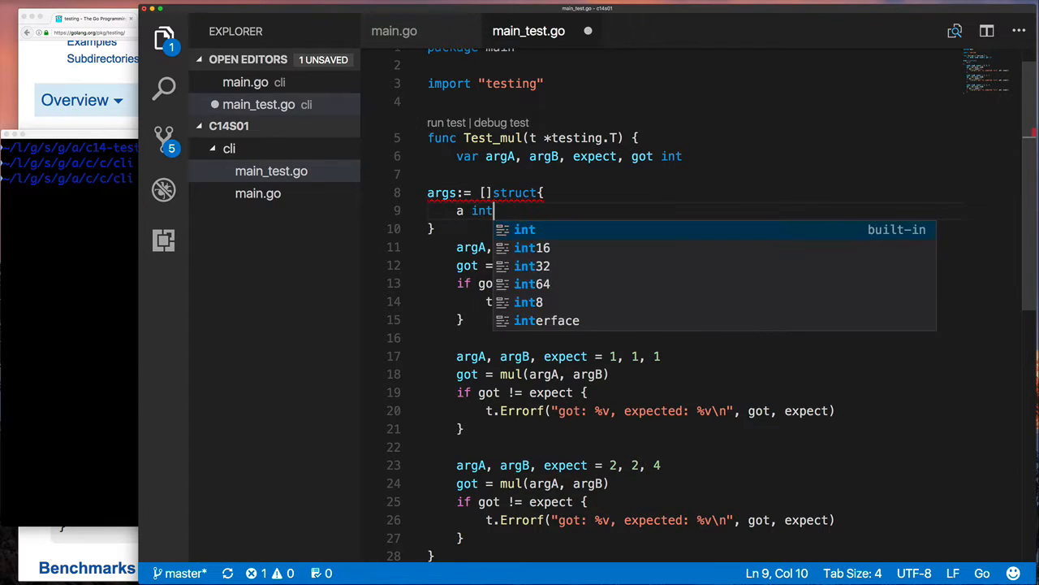
key("Return")
type("b int")
key("Escape")
key("Down")
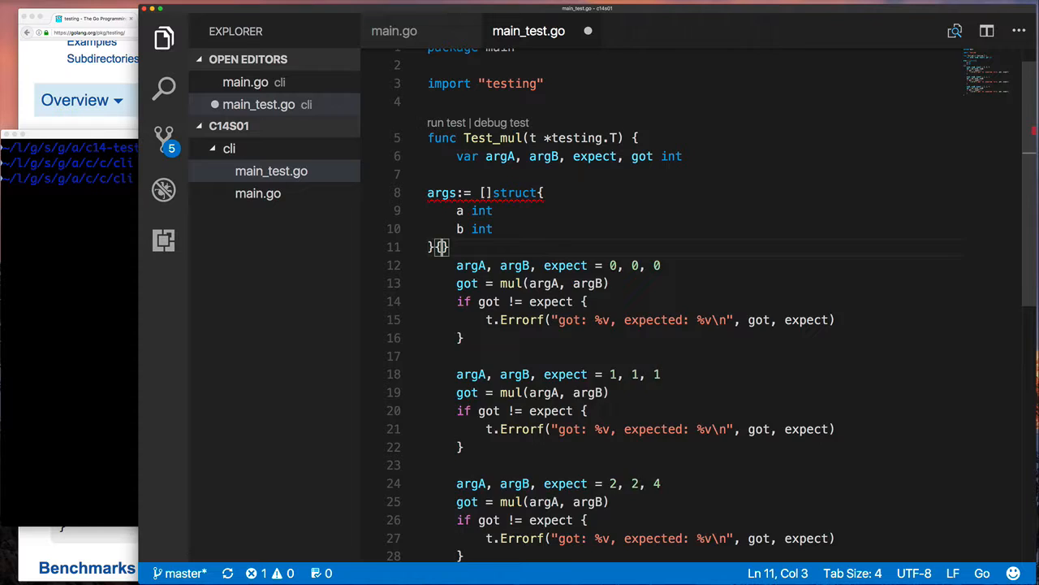
type("{")
Fill the args table with rows {0, 0}, {1, 1} and {2, 2} and save.
key("Return")
type("{0, 0},")
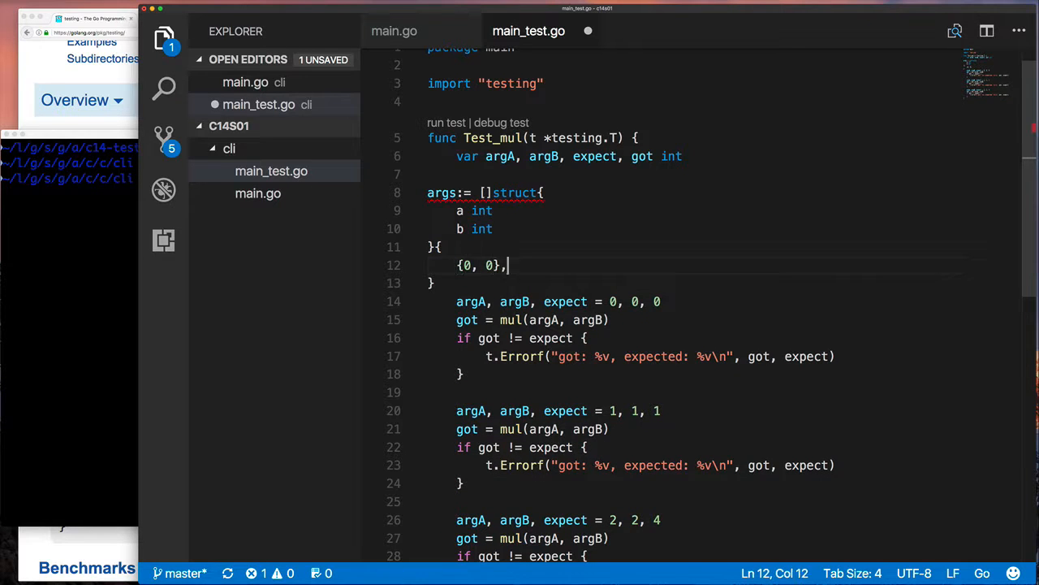
key("shift+alt+Down")
key("shift+alt+Down")
key("Up")
type("1")
key("shift+Right")
type("1")
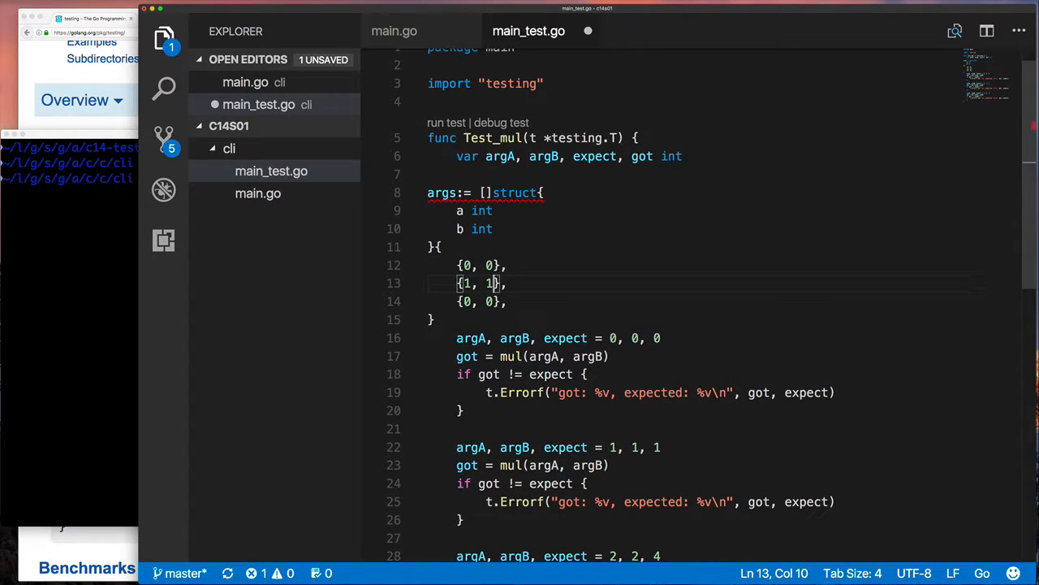
key("super+s")
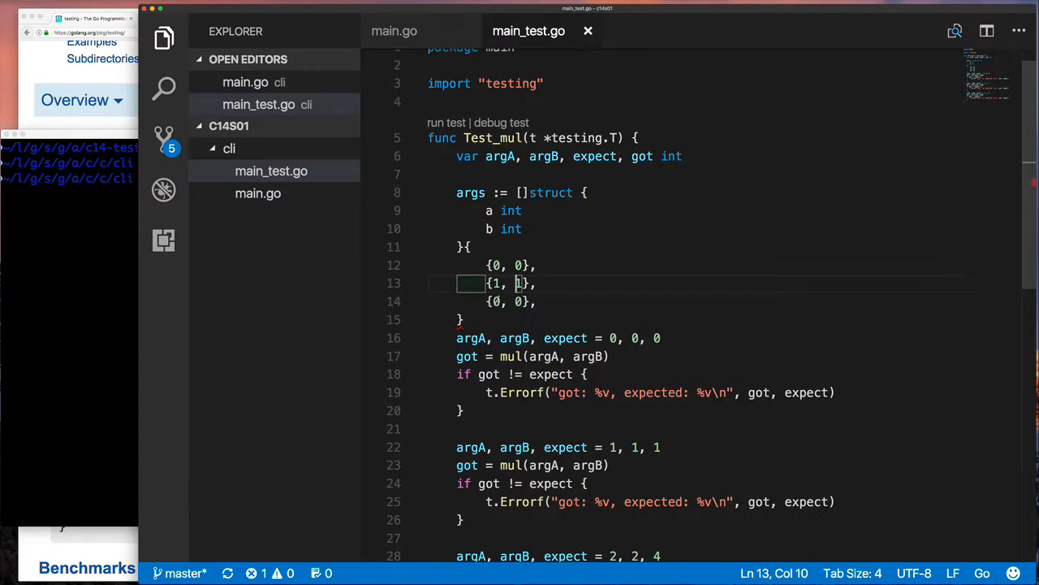
key("Down")
type("2")
key("Left")
key("Left")
key("Left")
type("2")
key("End")
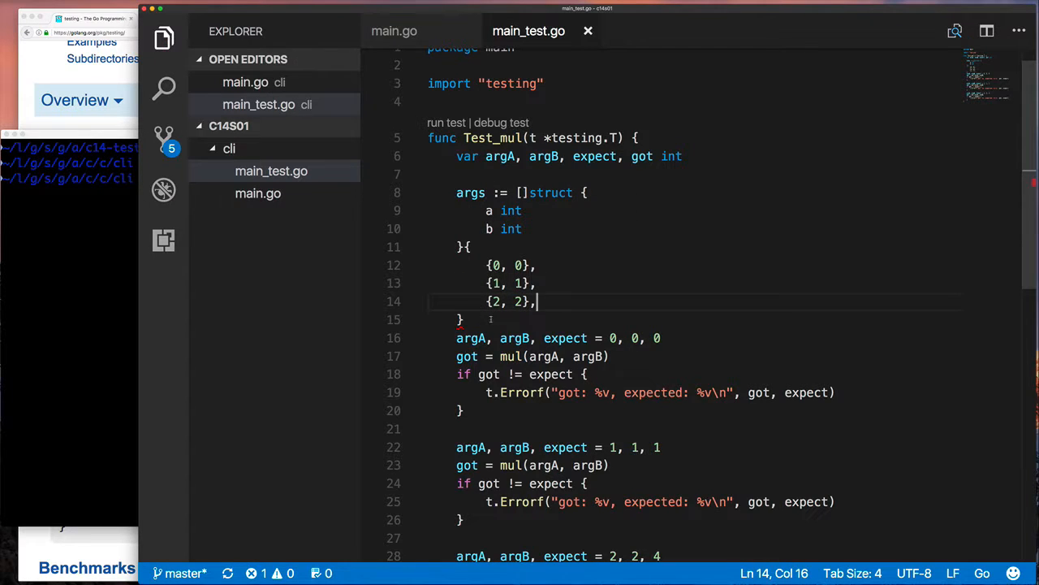
key("Down")
key("Return")
key("super+s")
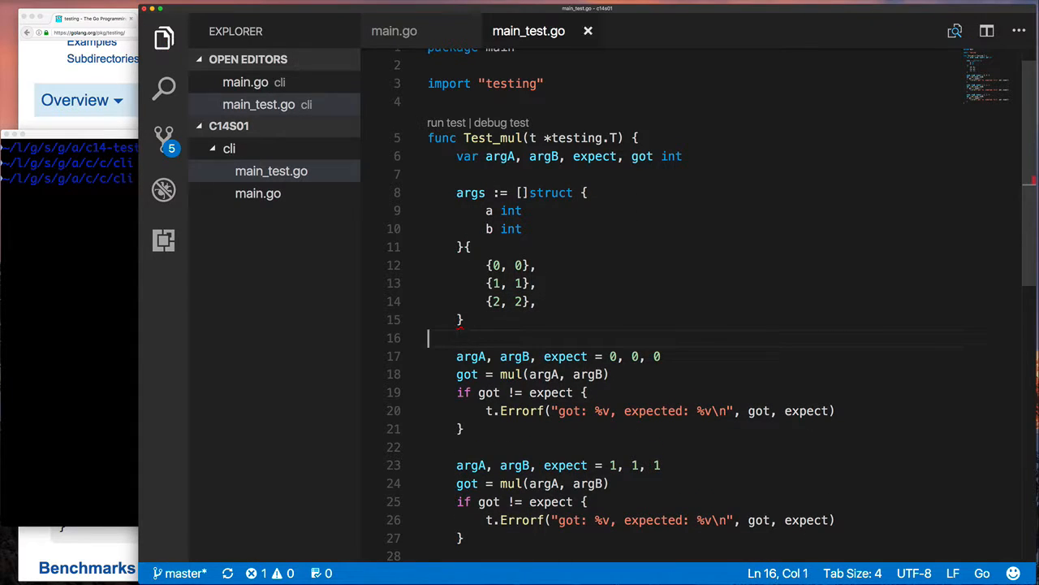
Turn the args declaration into 'type args struct' separated from the case list.
double_click(522, 193)
key("BackSpace")
key("BackSpace")
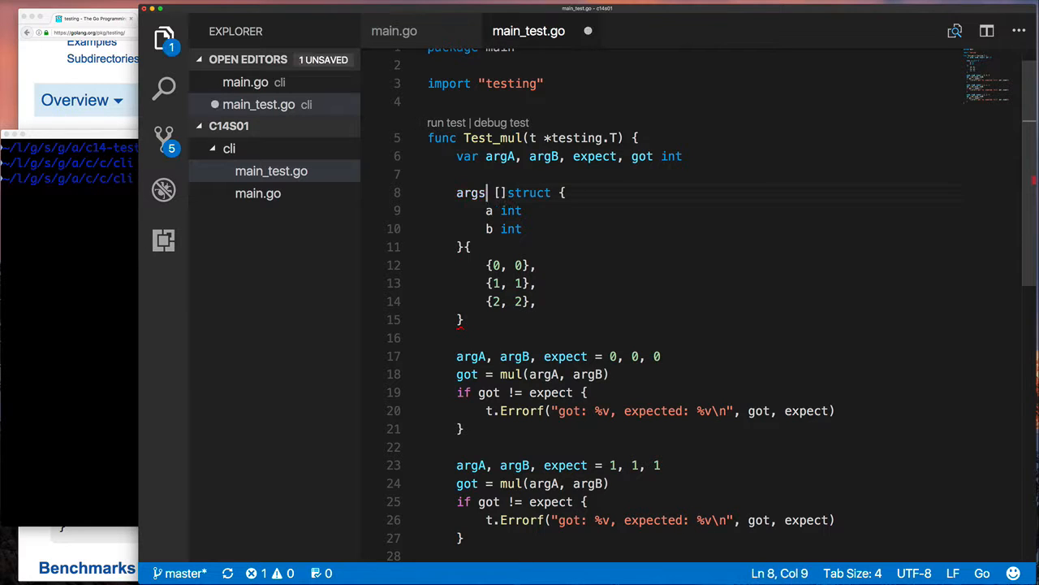
key("Right")
key("Delete")
key("Delete")
key("Home")
type("type")
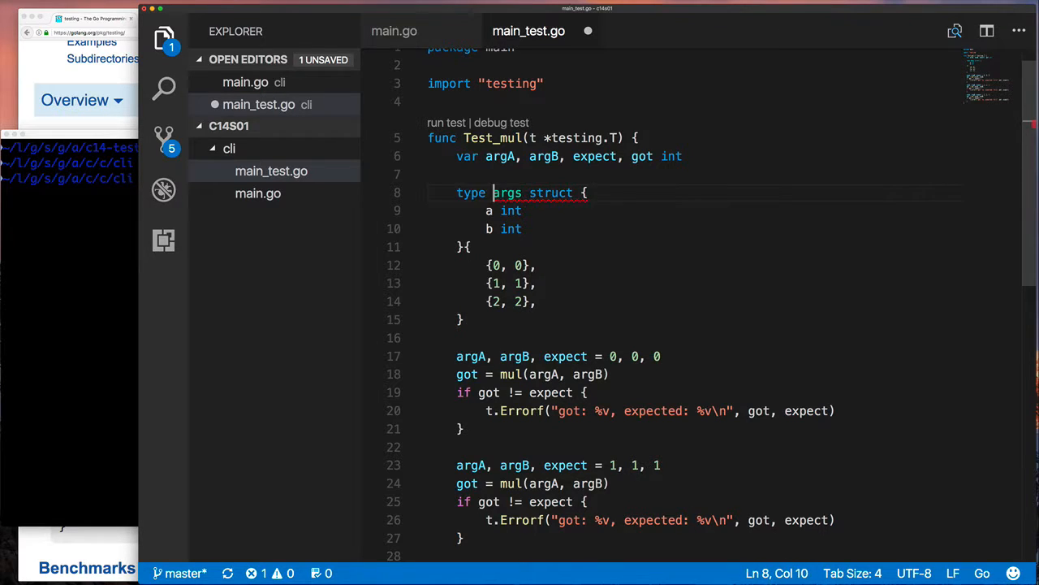
key("Return")
key("Return")
type("tests {")
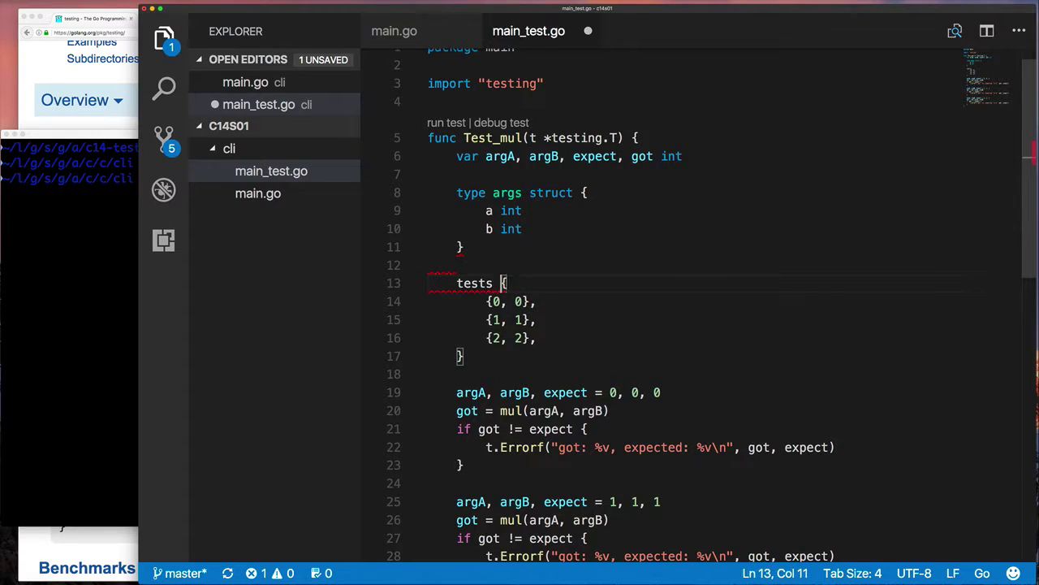
key("BackSpace")
type(":= []struc")
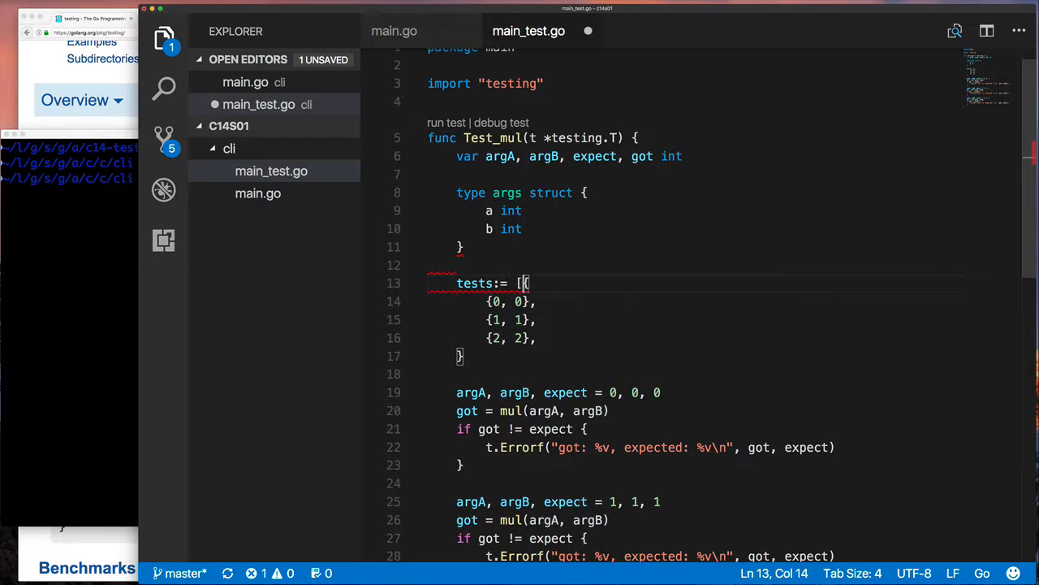
type("t")
key("Escape")
type("{")
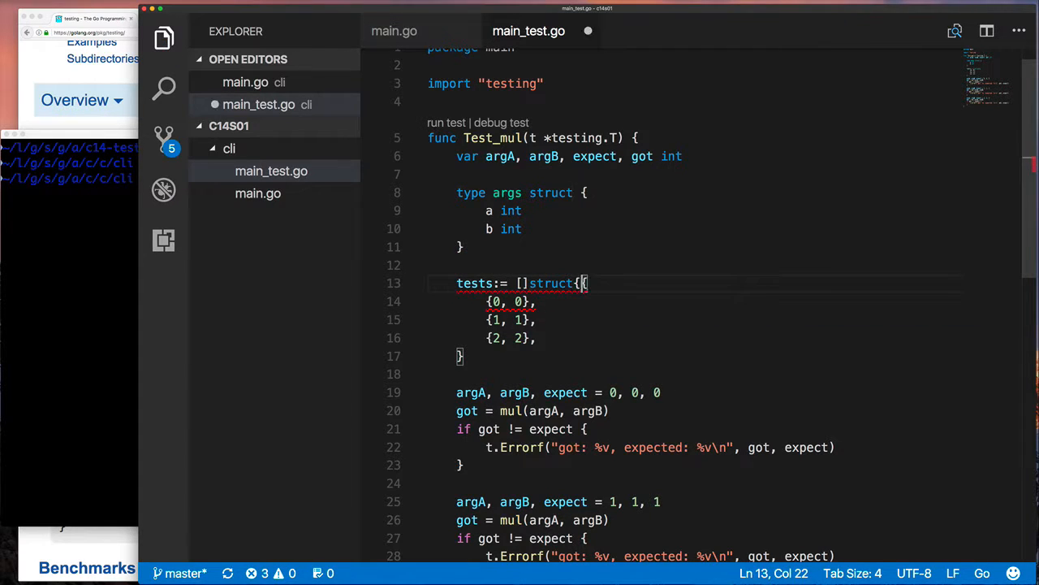
Add tests := []struct{ args; expect int } around the case rows and save.
key("Return")
type("}{")
key("super+s")
key("Return")
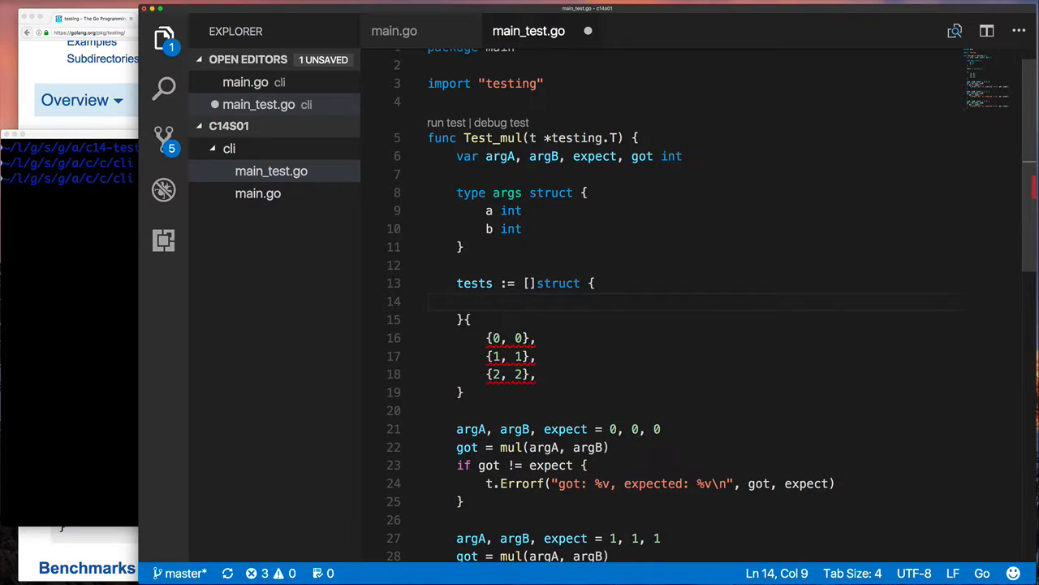
key("super+s")
key("Up")
key("Return")
type("args")
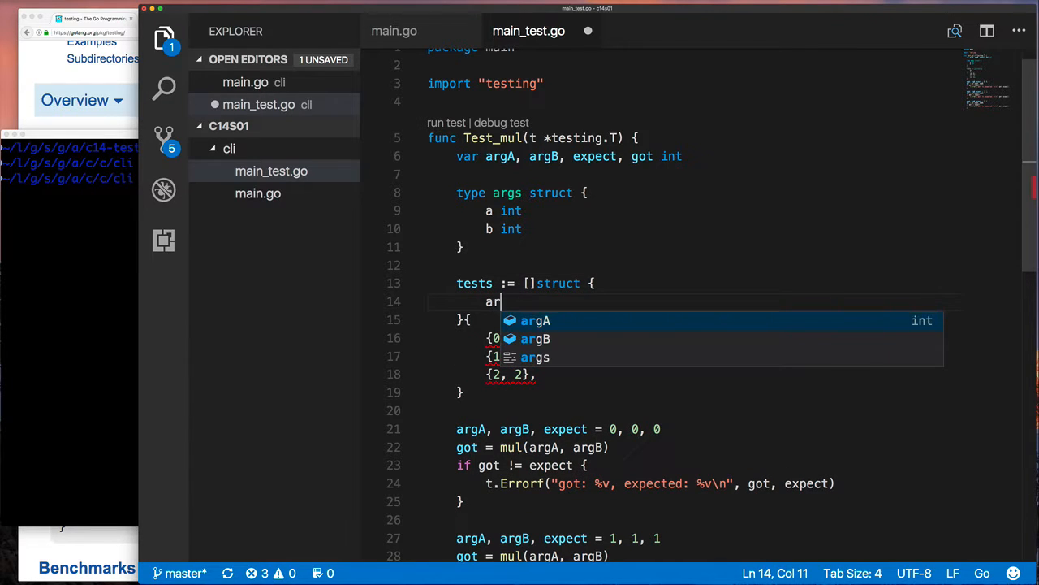
key("Return")
type("expect")
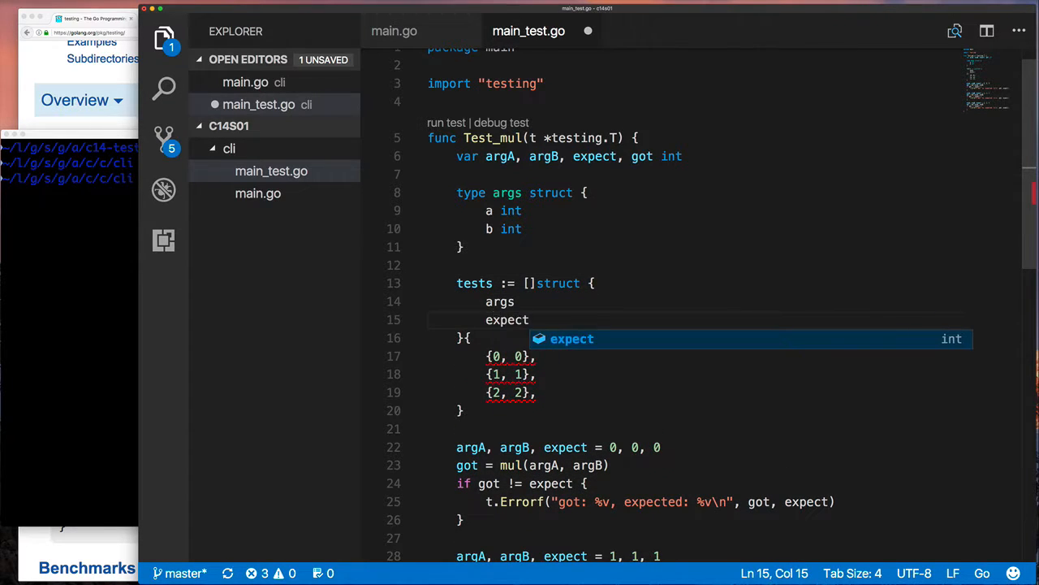
type(" int")
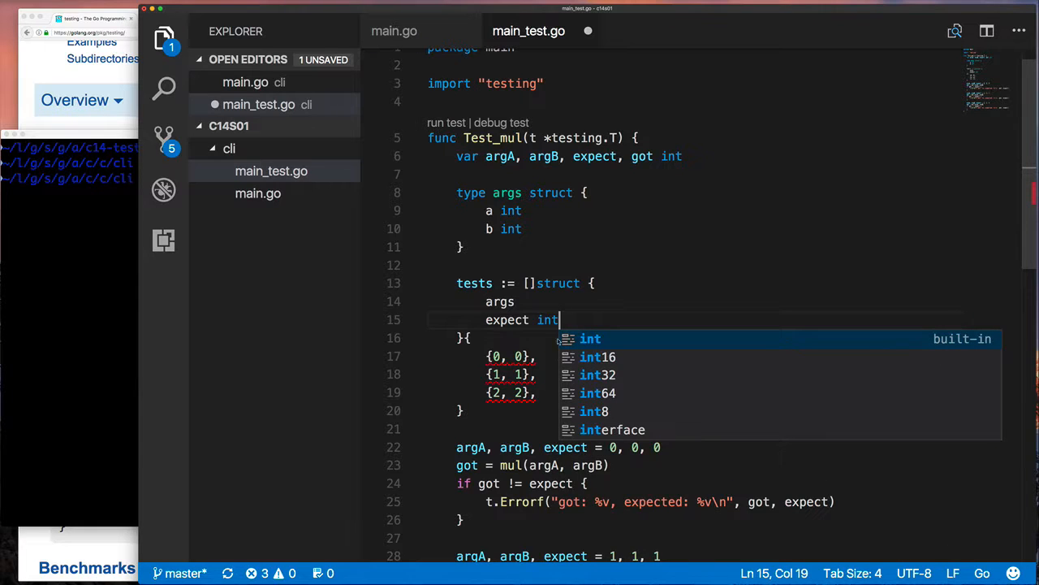
key("super+s")
Wrap each row as {args{..}, } using multi-cursor editing on all three lines, saved.
left_click(524, 255)
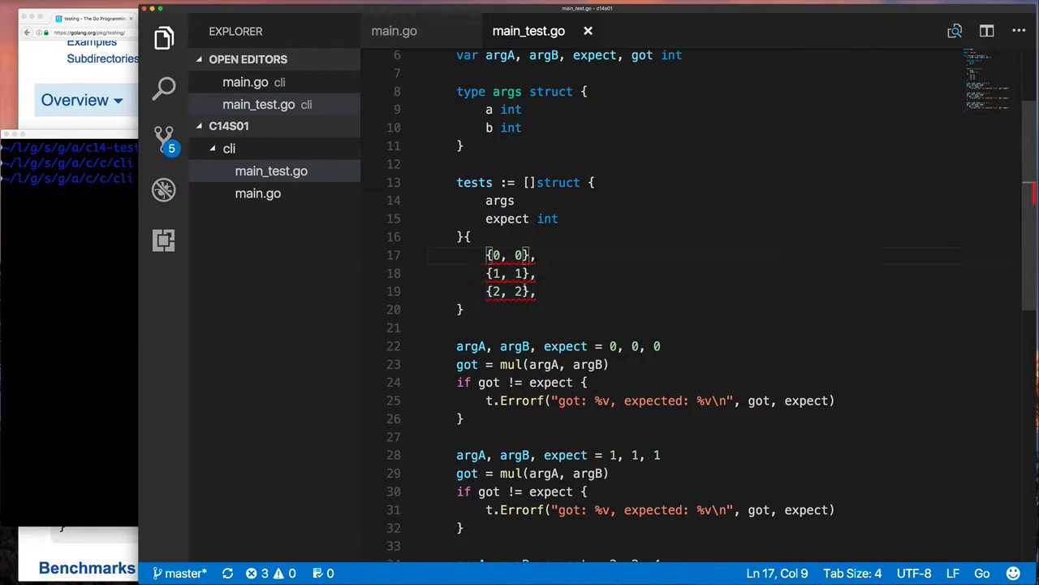
key("shift+alt+Right")
type("{")
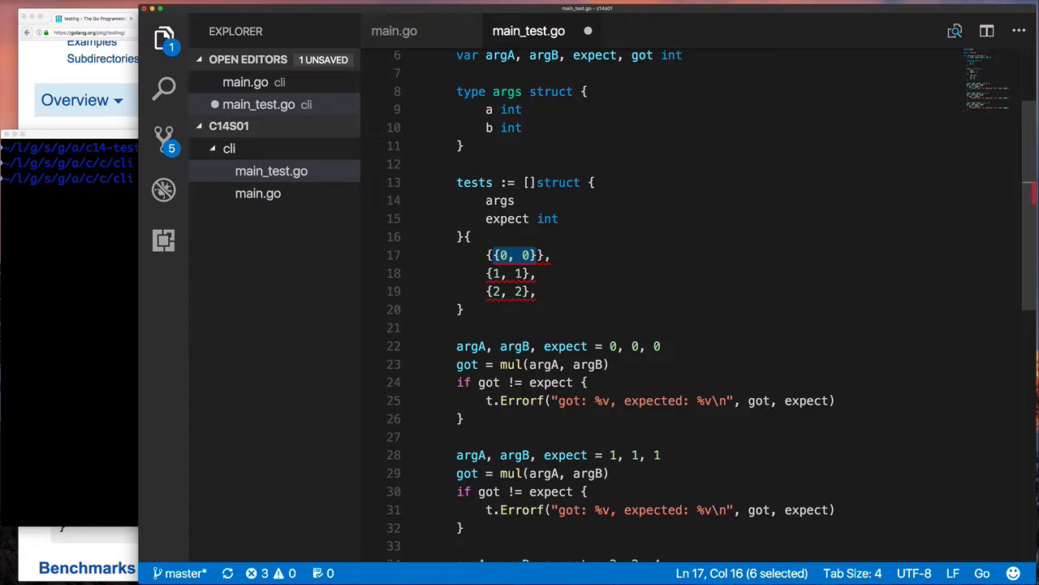
key("Down")
key("shift+alt+Right")
type("{")
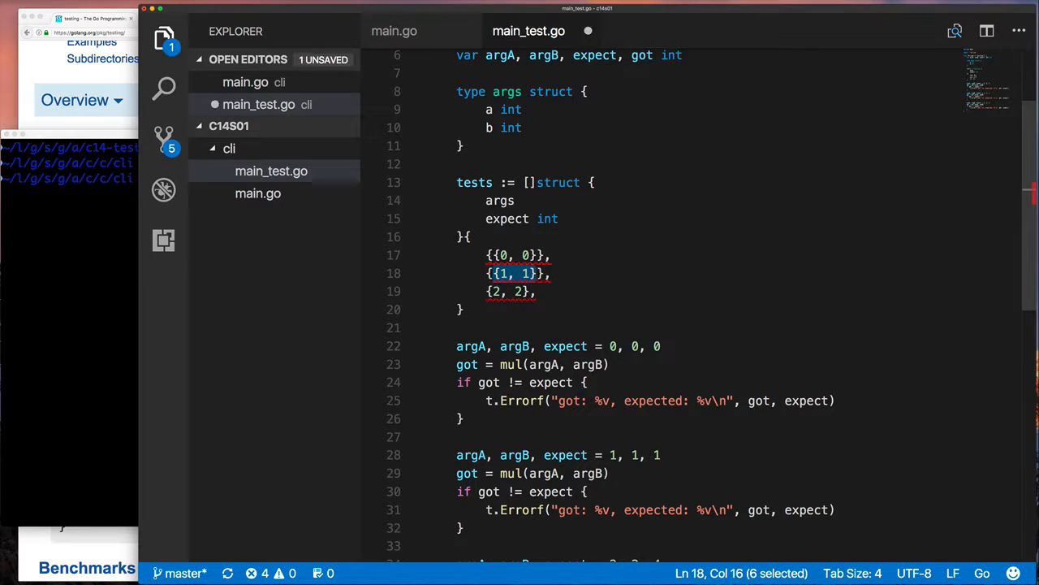
key("Down")
key("shift+alt+Right")
type("{")
key("Up")
key("Up")
key("super+s")
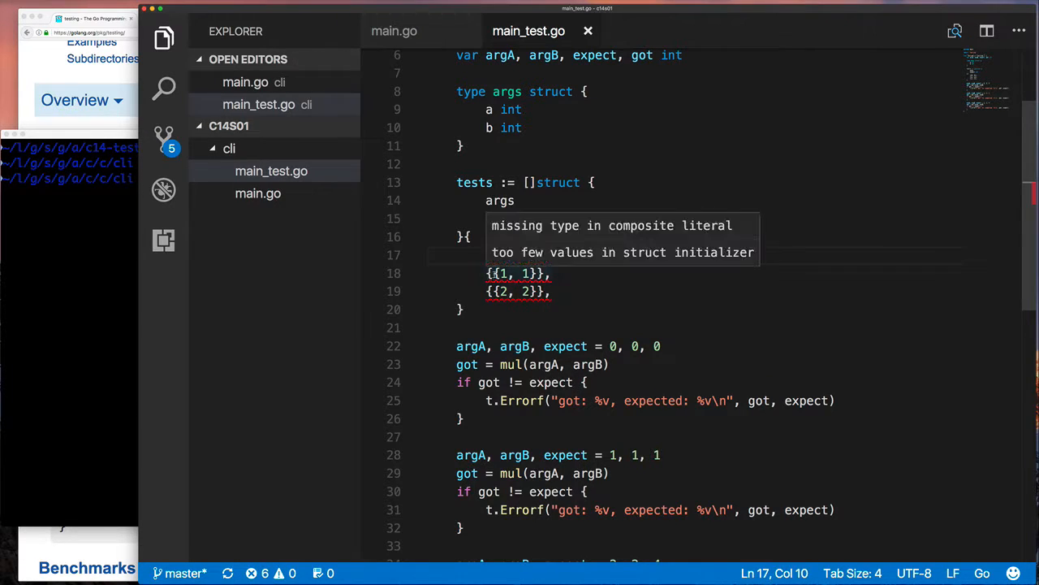
key("alt+super+Down")
key("alt+super+Down")
type("args")
key("Escape")
key("End")
type(",")
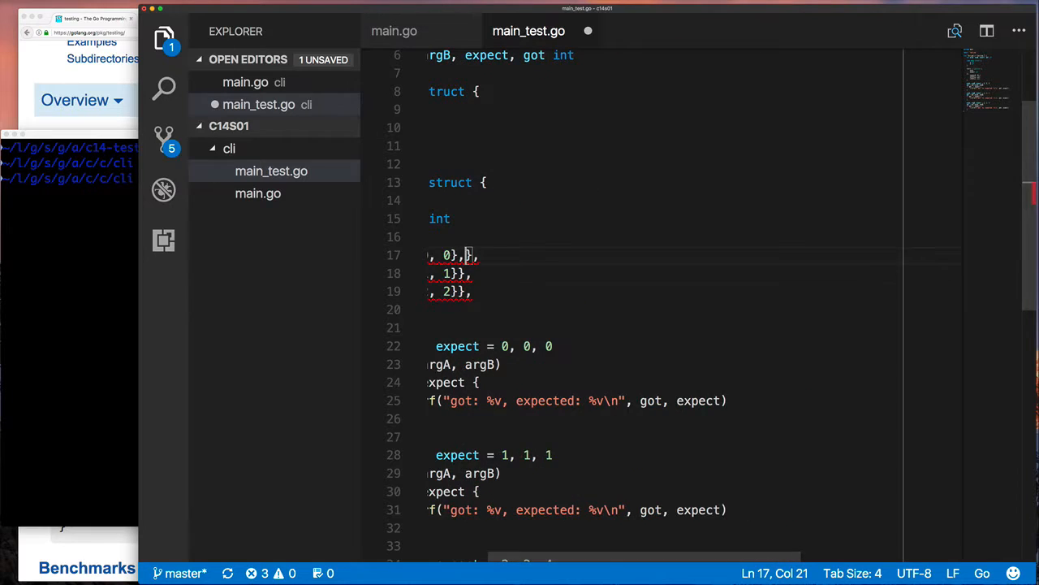
key("BackSpace")
key("super+s")
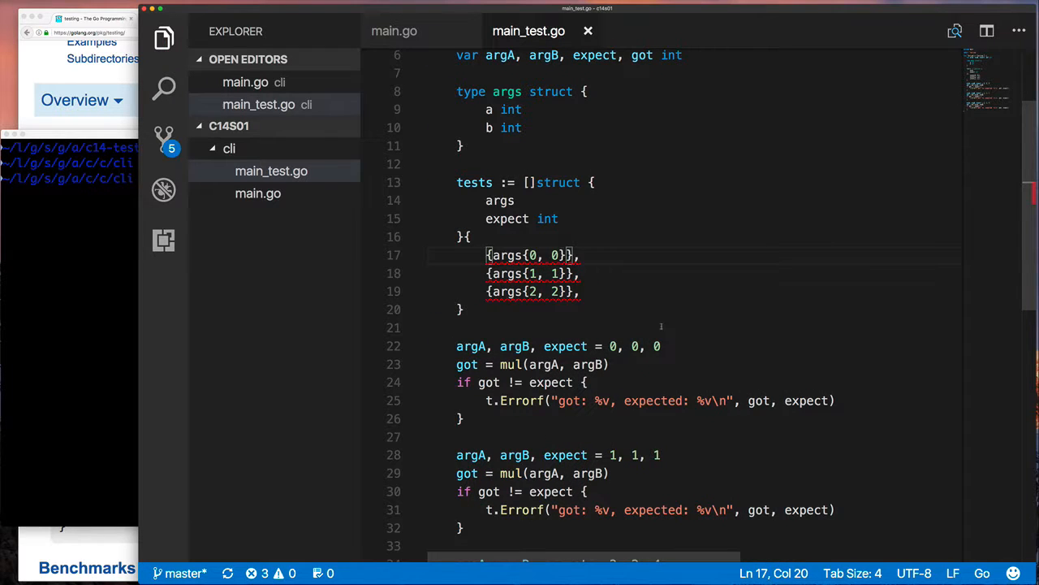
type(", 0")
Give the three rows expected values 0, 1 and 4 and save the tests table.
key("Down")
type(", 1")
key("Down")
type(", ")
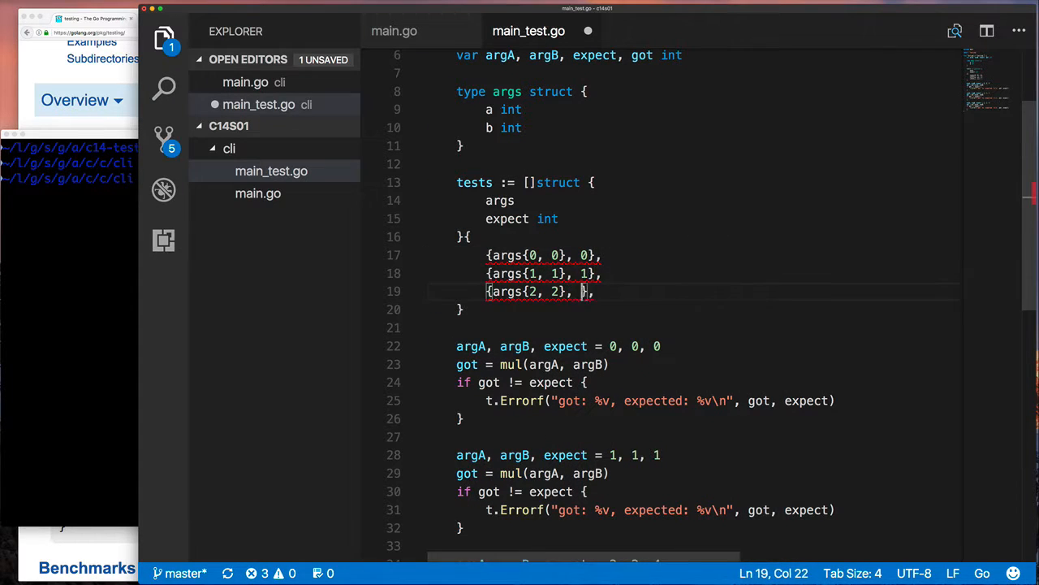
type("4")
key("Down")
key("Down")
key("super+s")
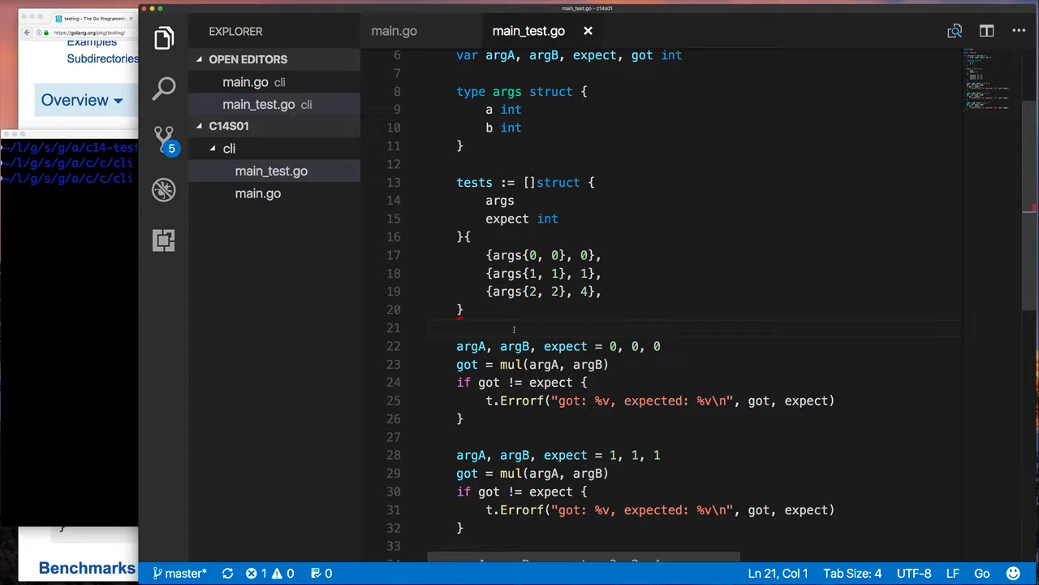
scroll(513, 328, "down", 3)
left_click_drag(457, 195, 696, 196)
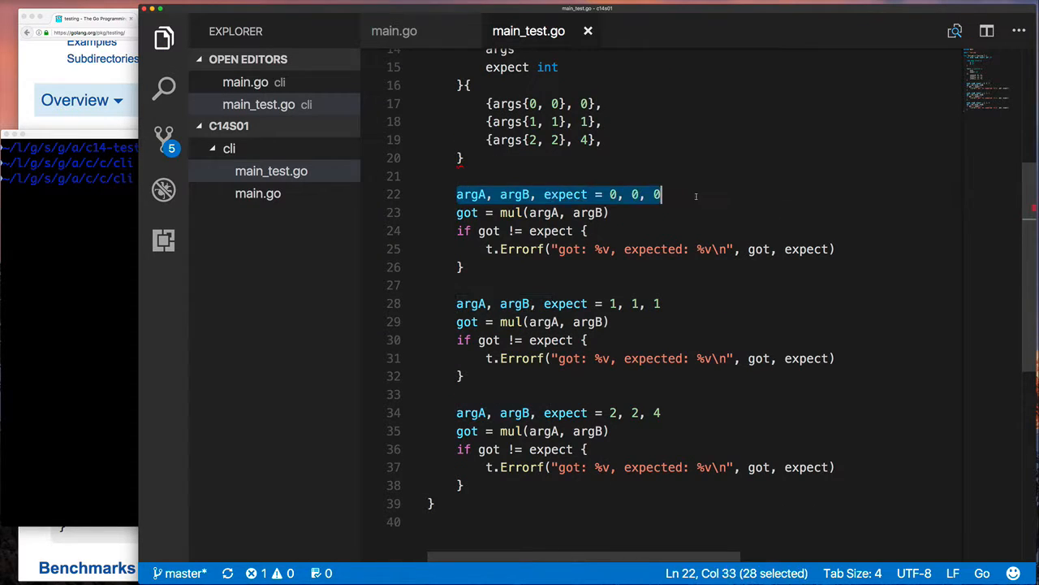
type("for _,")
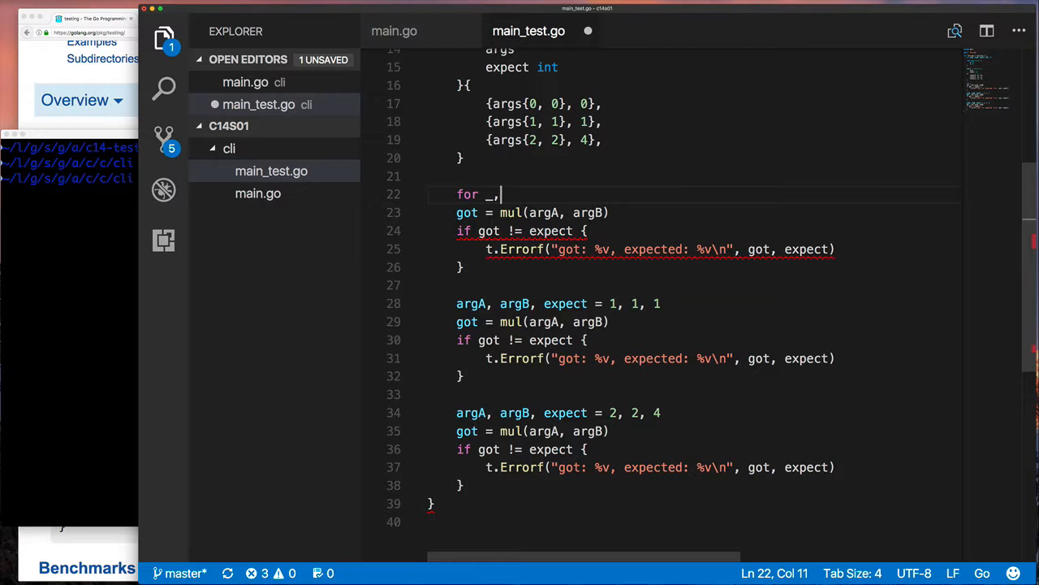
type("tt:= range tests{")
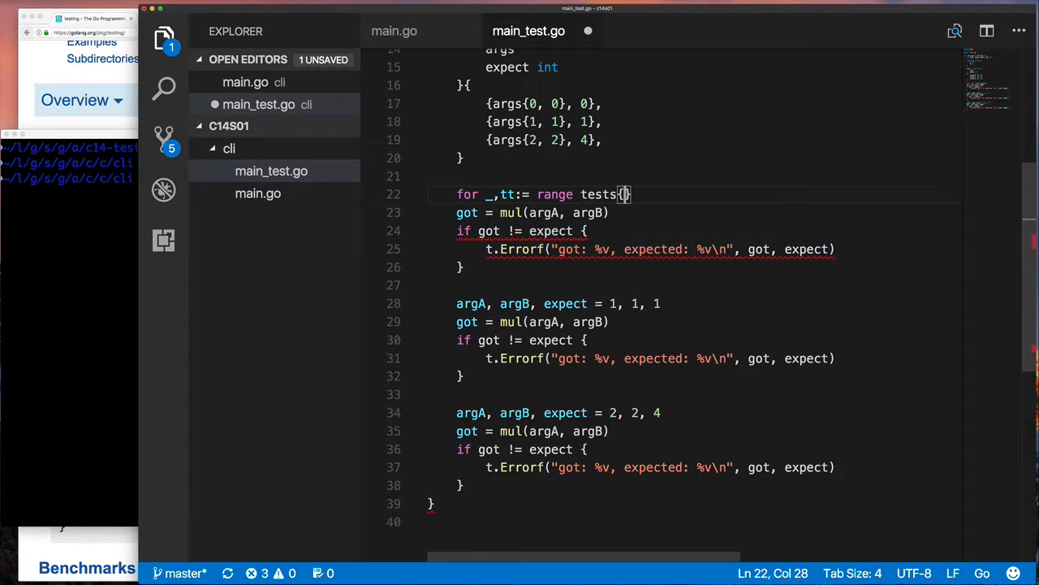
Loop over tests, move the first check into the loop body and delete the old repeated blocks.
key("Return")
key("shift+Down")
key("shift+Down")
key("shift+Down")
key("alt+Up")
key("alt+Up")
key("super+s")
key("shift+Down")
key("shift+Down")
key("shift+Down")
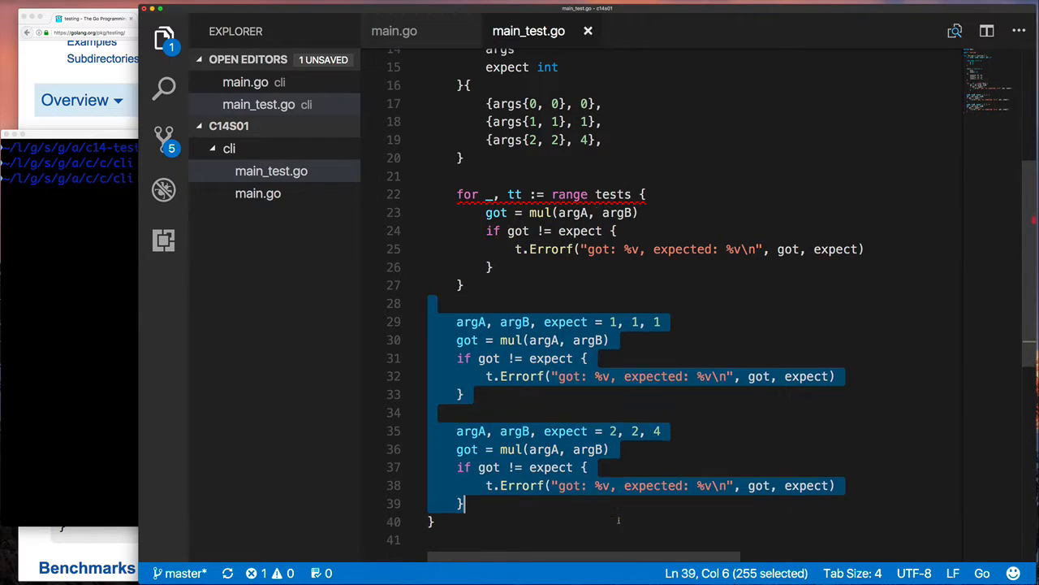
key("BackSpace")
key("super+s")
key("Up")
key("Up")
key("Up")
key("Left")
type("tt")
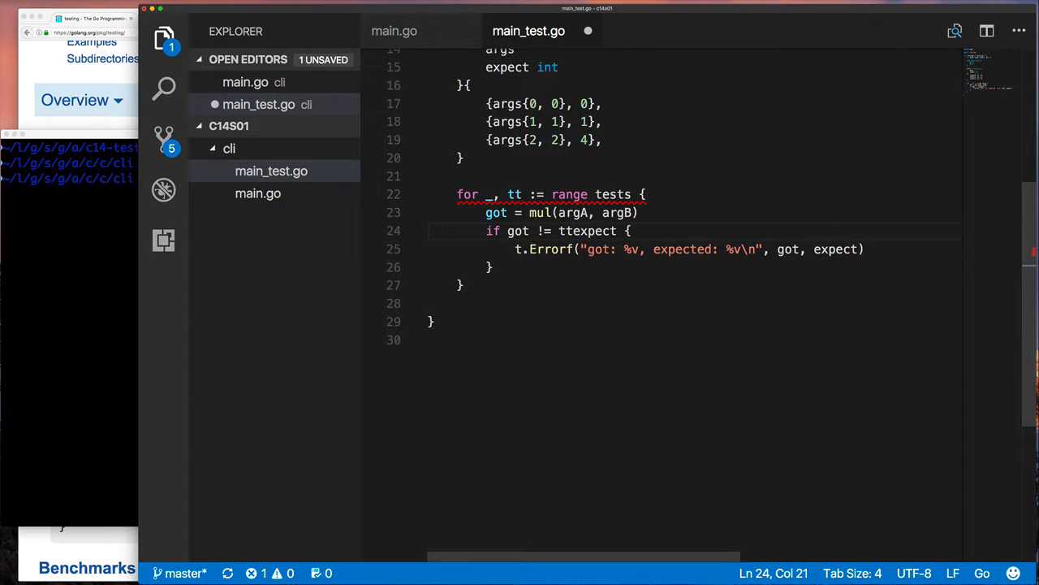
type(".")
Call mul(tt.args.a, tt.args.b), compare against tt.expect, and delete the unused var line.
key("Up")
type("tt.args.a")
double_click(654, 212)
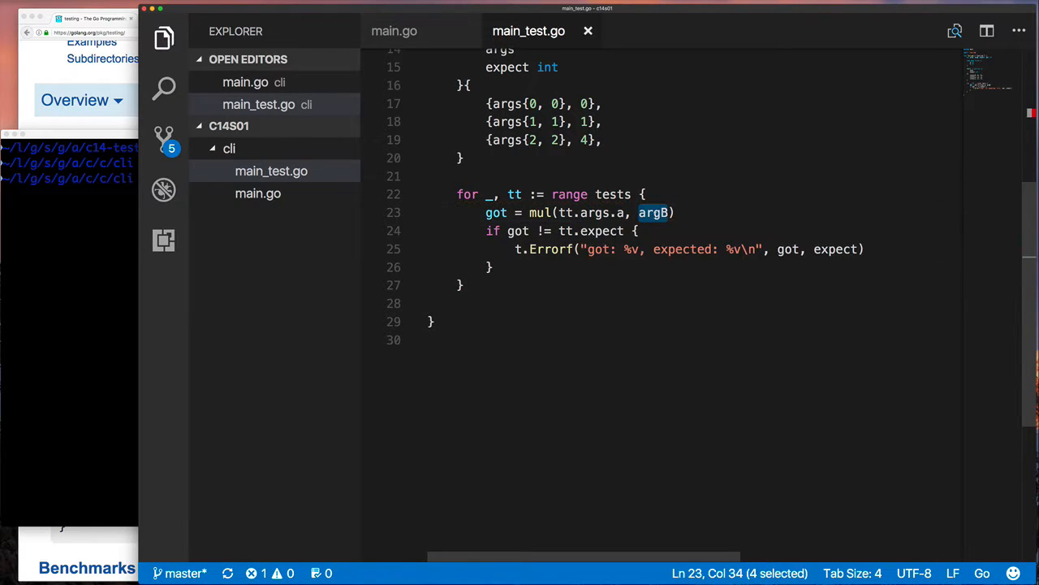
type("tt.args.b")
key("Escape")
key("super+s")
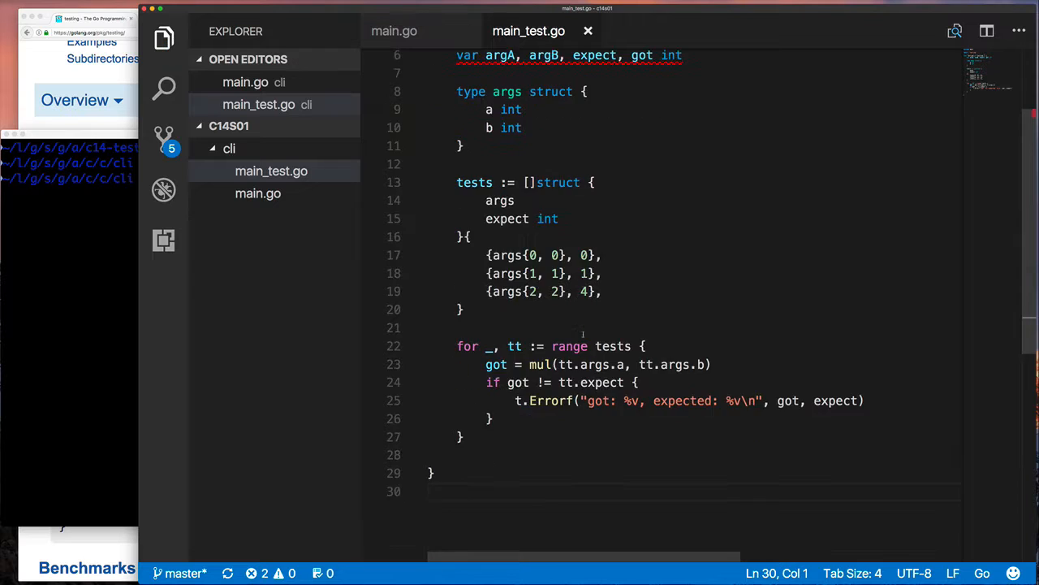
scroll(617, 285, "up", 5)
left_click_drag(625, 156, 486, 156)
key("BackSpace")
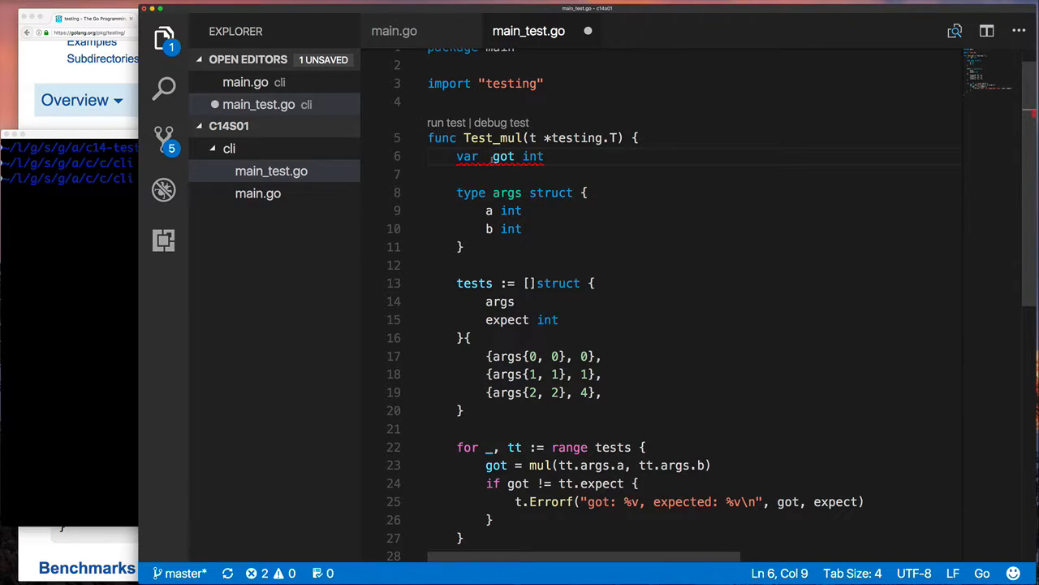
key("super+shift+k")
scroll(617, 325, "down", 5)
key("super+s")
Change got to := and report tt.expect in t.Errorf, saving with no errors.
left_click(513, 296)
type(":")
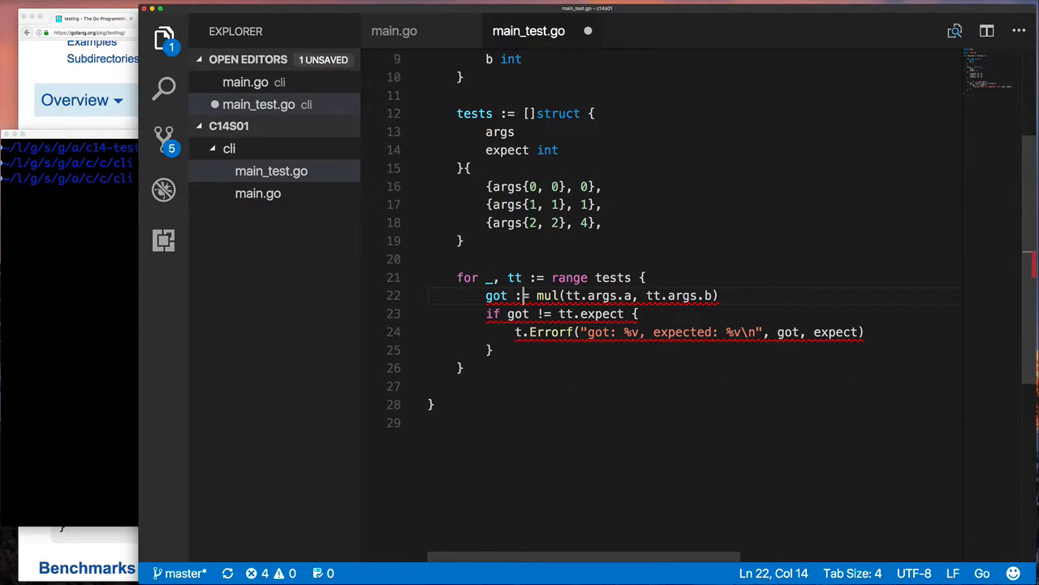
key("super+s")
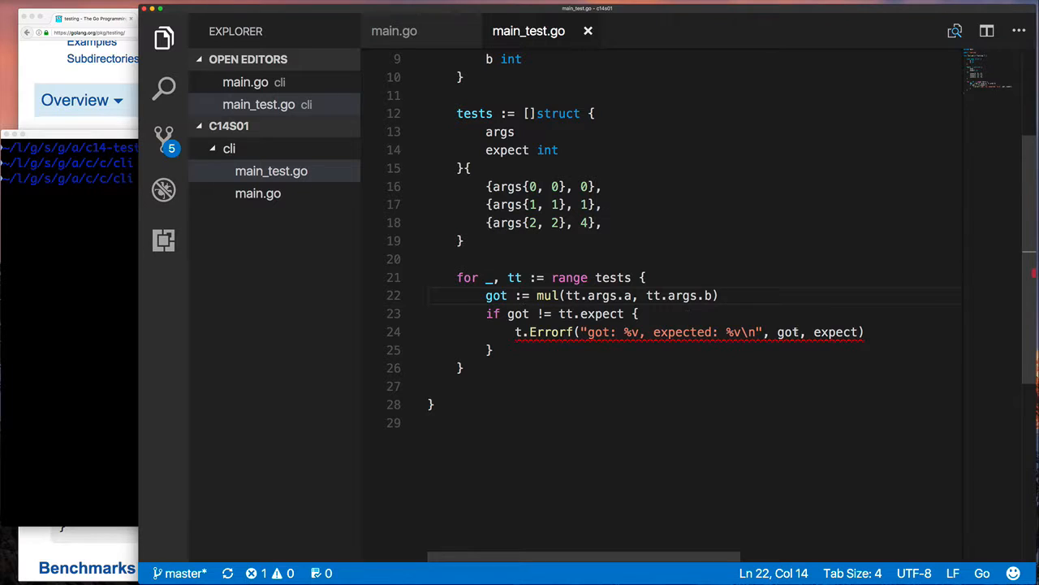
left_click(814, 331)
type("tt.")
key("Escape")
left_click(644, 277)
key("super+s")
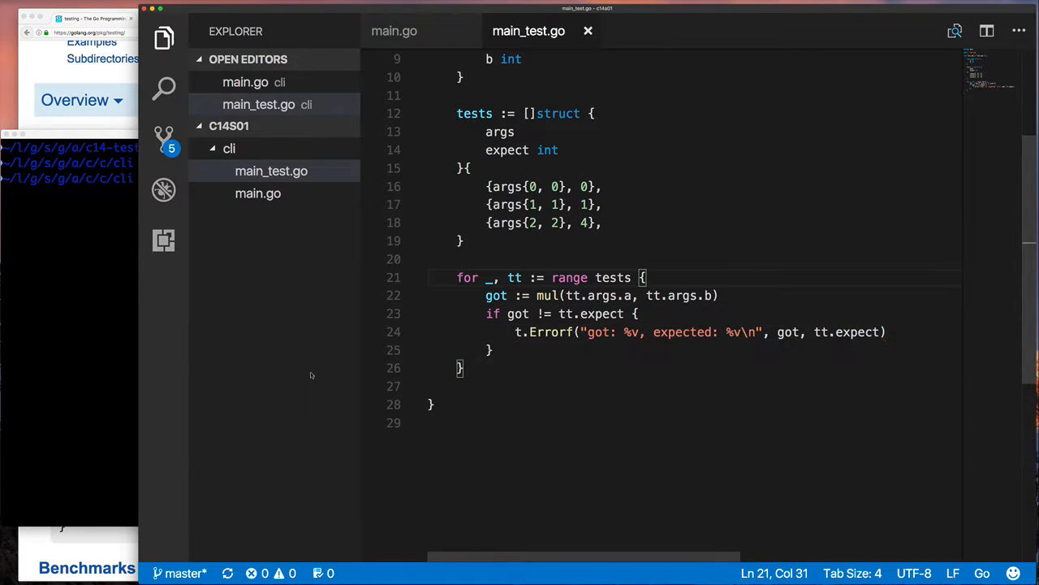
scroll(617, 325, "up", 3)
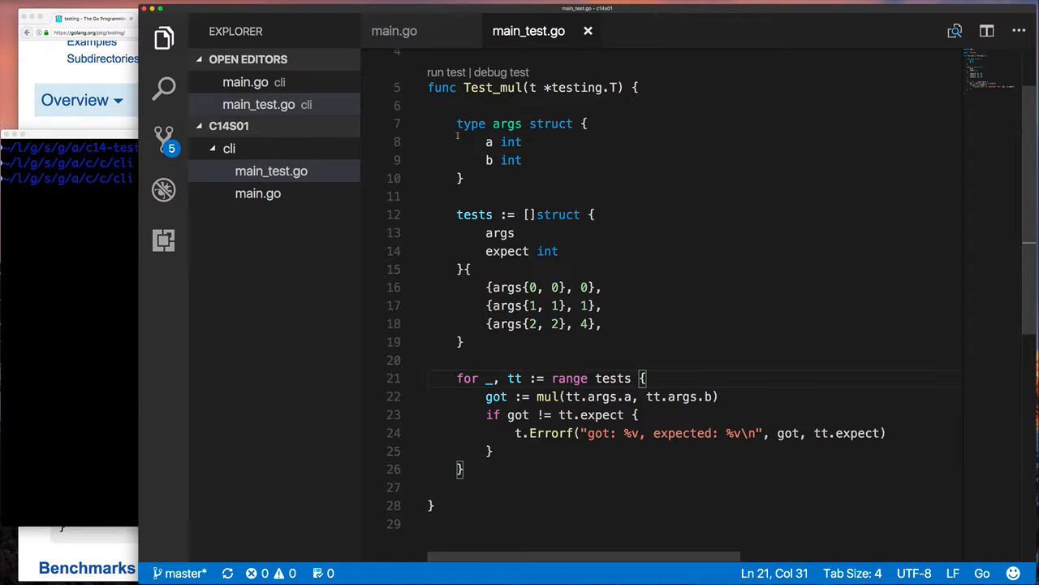
scroll(457, 136, "up", 3)
Run Test_mul from the codelens; output shows failure got: 2, expected: 1.
left_click(447, 122)
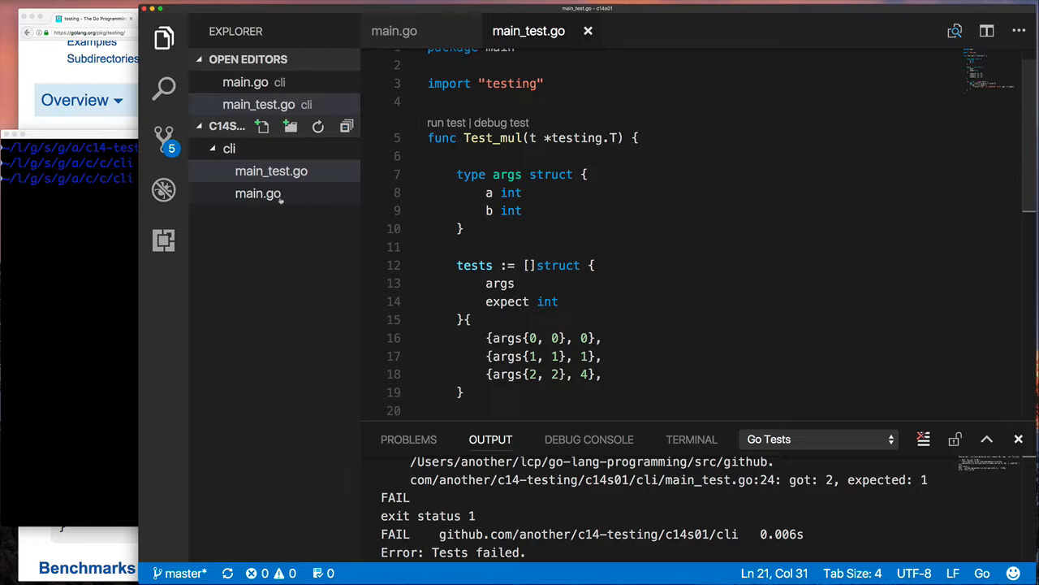
Fix mul in main.go to return a * b and rerun Test_mul, which passes.
left_click(258, 193)
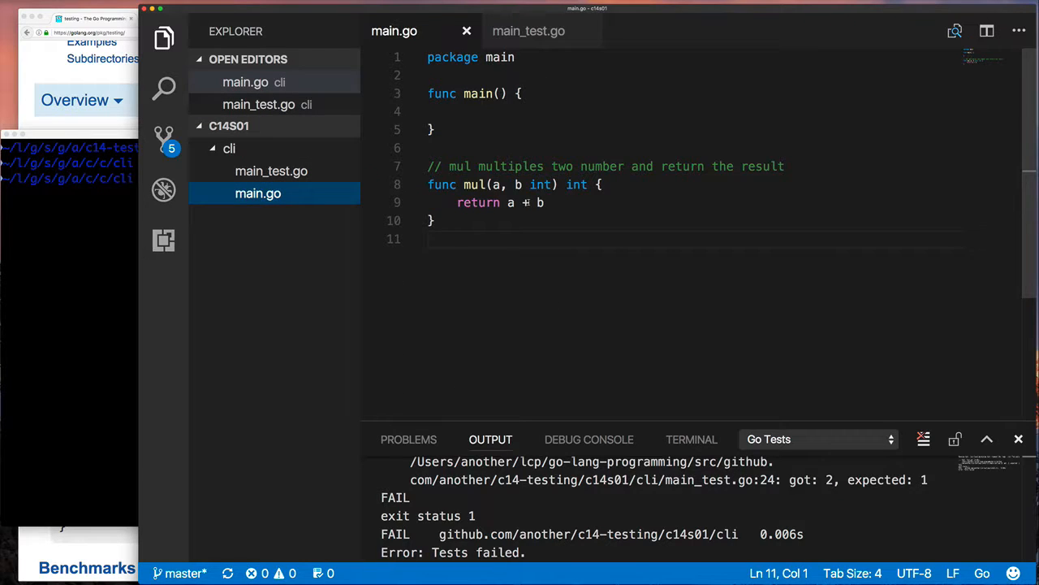
left_click_drag(522, 202, 529, 202)
type("*")
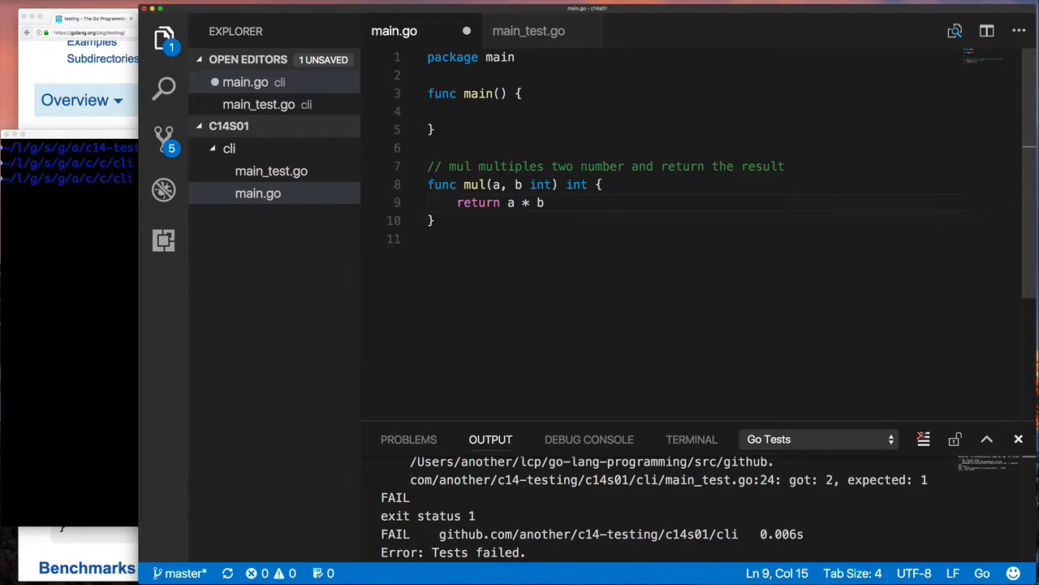
left_click(272, 171)
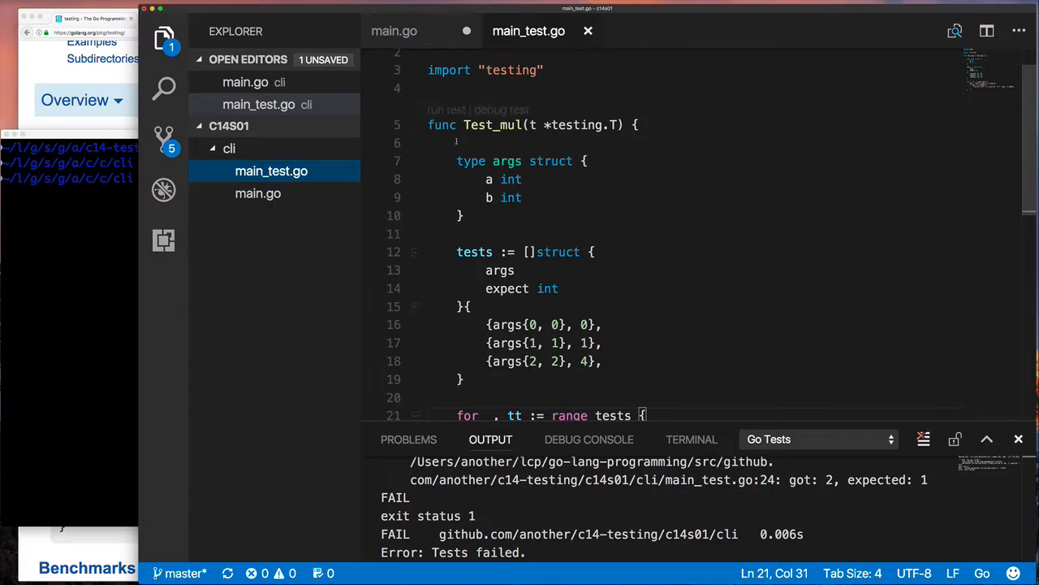
left_click(446, 109)
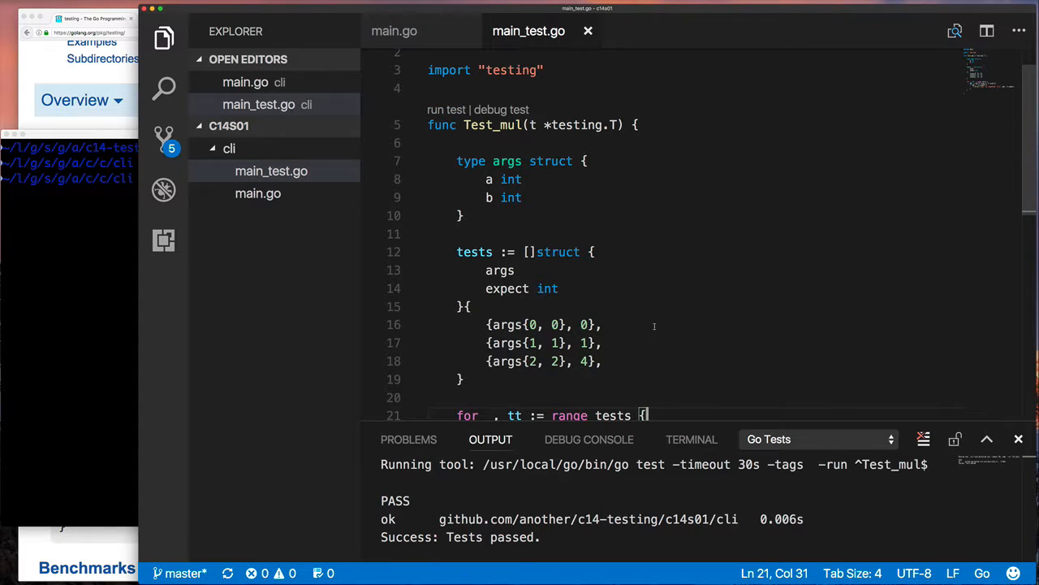
Duplicate the {2, 2} case into two new cases {-2, 2}, -4 and {-1, -1}, 1 and save.
left_click(1019, 440)
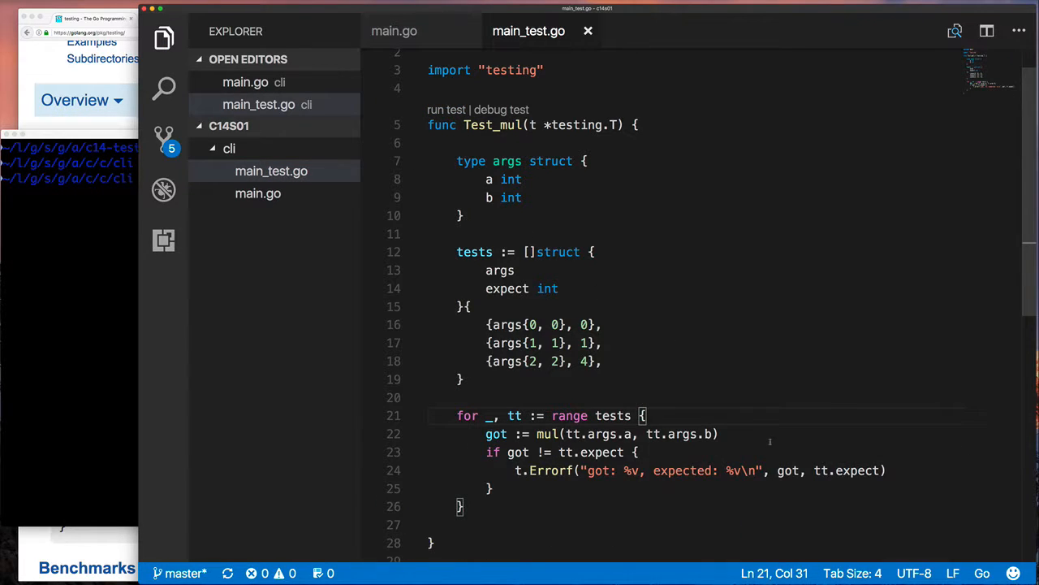
left_click(645, 357)
key("shift+alt+Down")
key("shift+alt+Down")
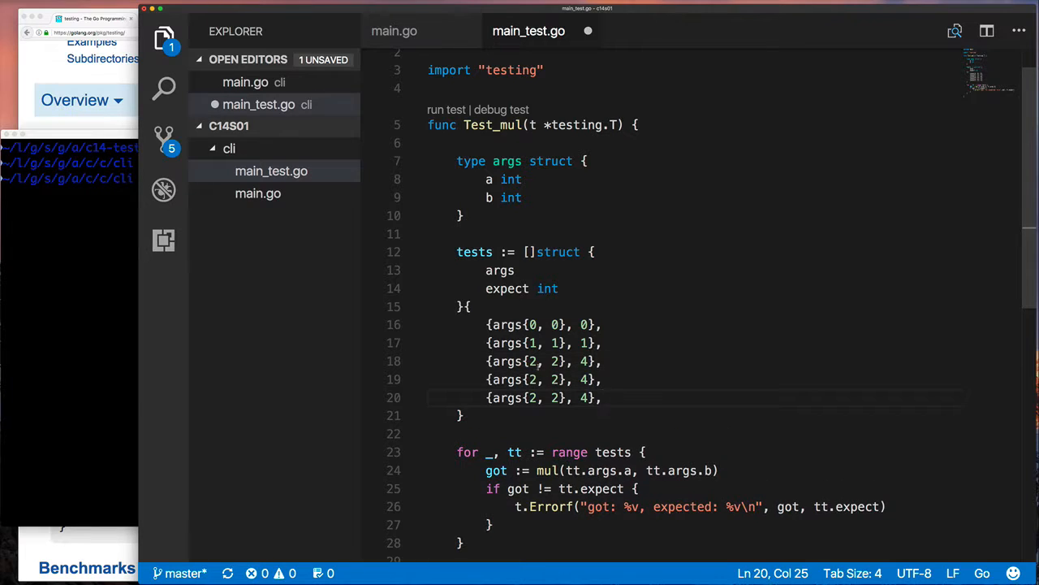
left_click(540, 379)
type("-")
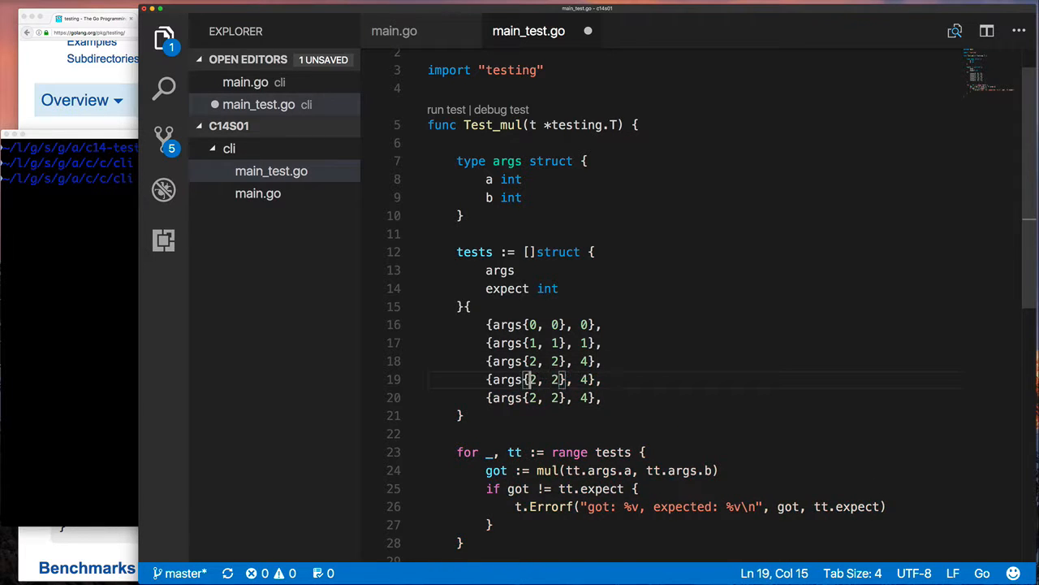
left_click(584, 380)
type("-")
key("ctrl+s")
left_click_drag(530, 398, 561, 398)
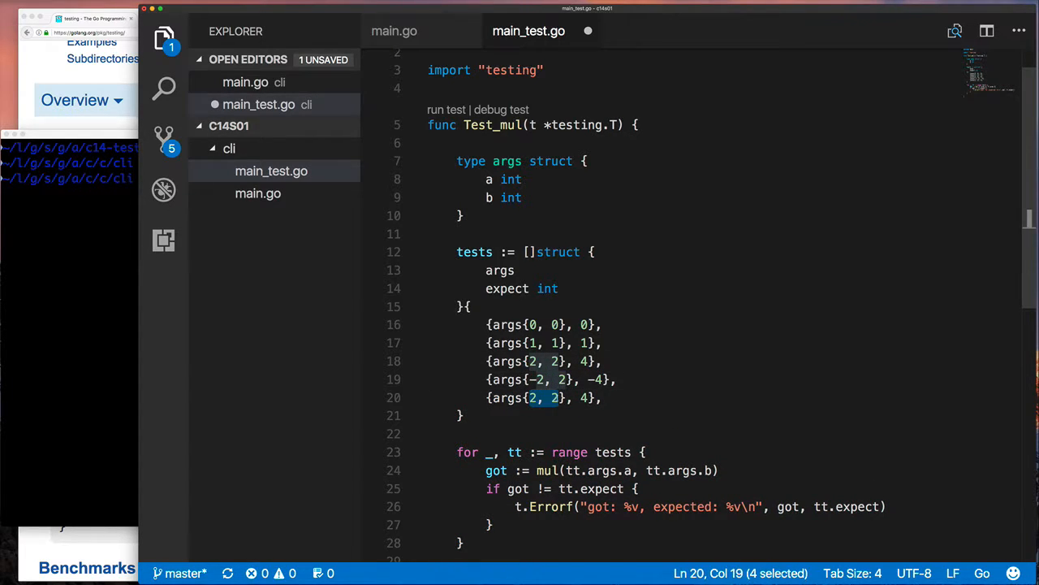
type("-1,-1")
key("Right")
key("Right")
key("Right")
key("shift+Right")
type("1")
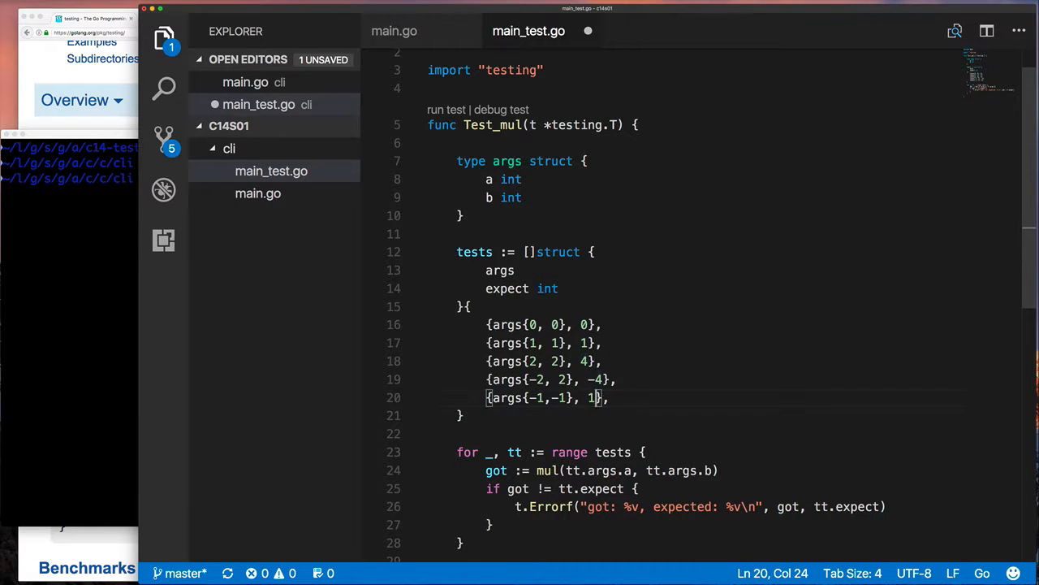
key("End")
key("super+s")
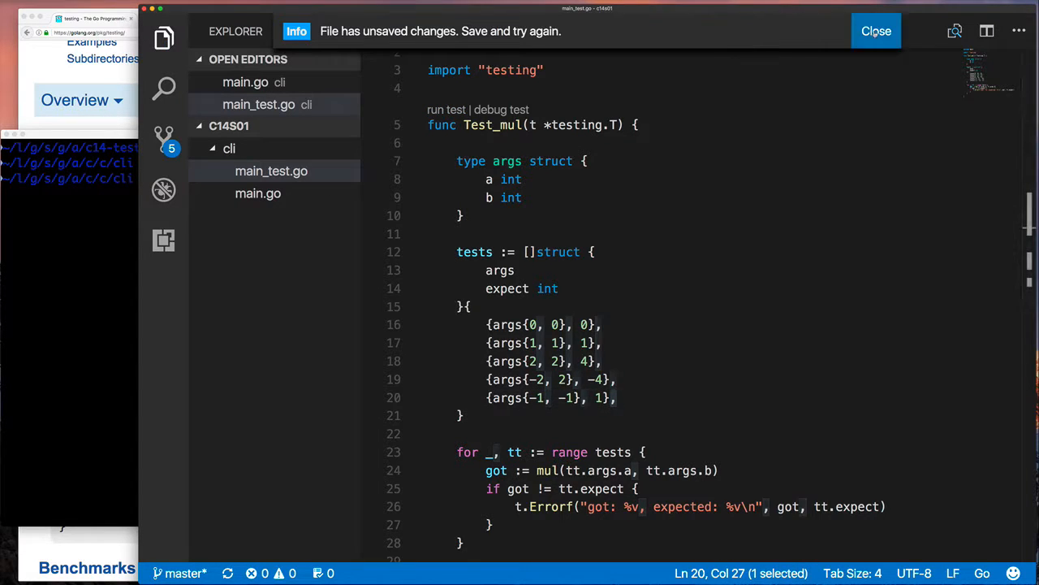
left_click(446, 108)
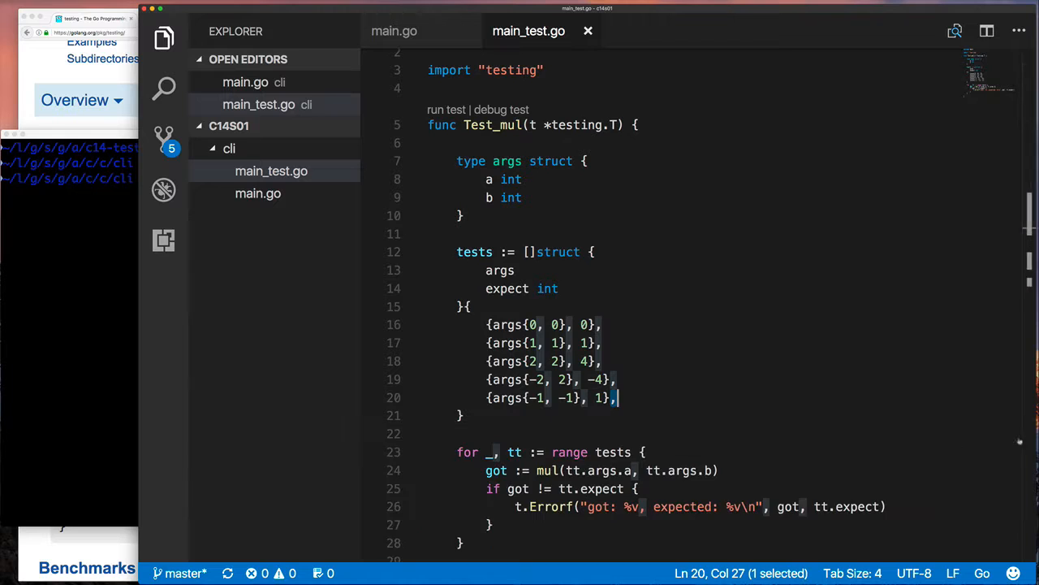
scroll(735, 405, "down", 3)
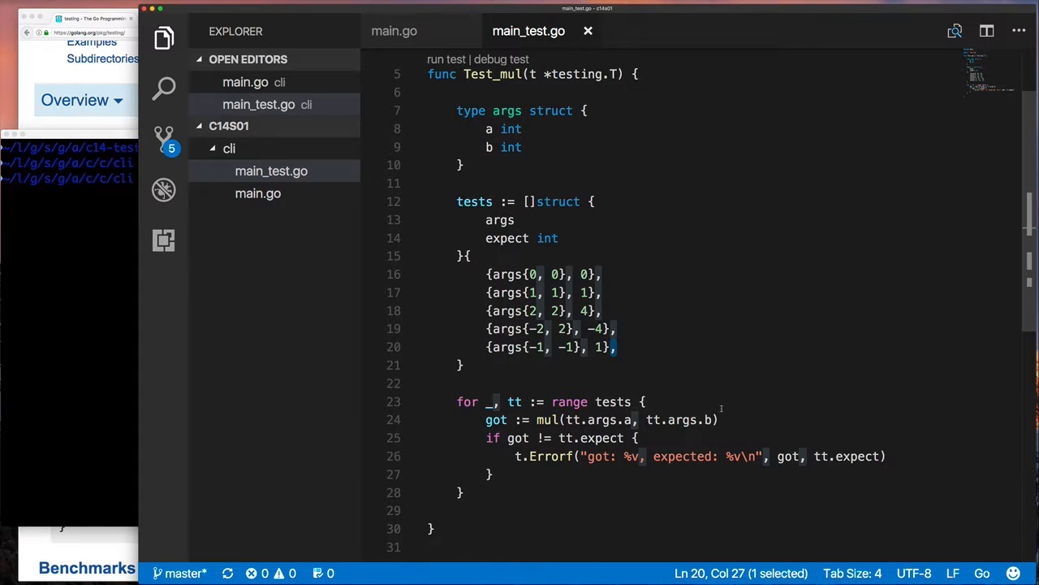
Run go test in the terminal, confirm PASS, and return to the editor.
left_click(123, 311)
type("ls")
key("Return")
type("go test")
key("Return")
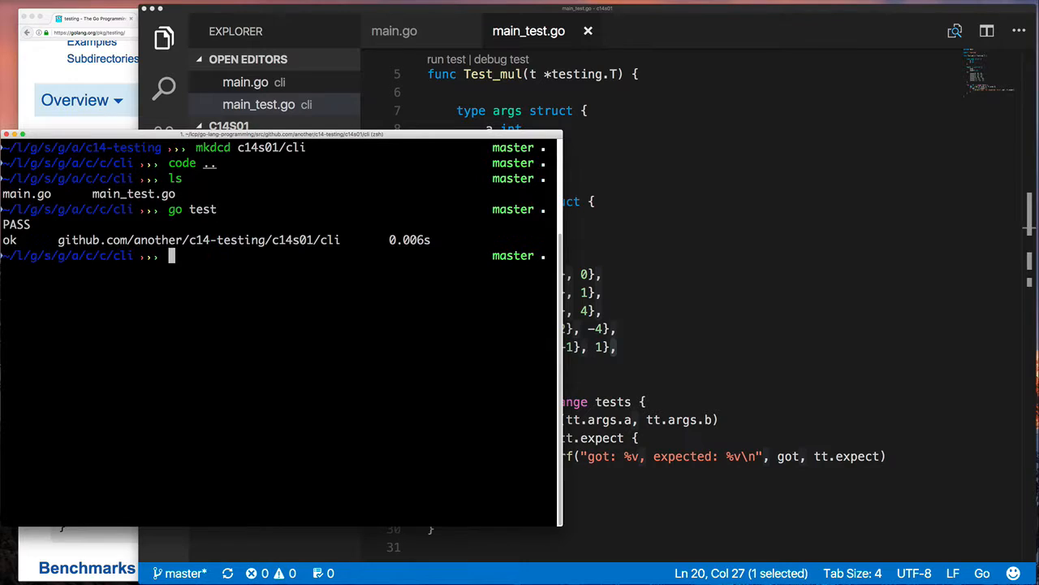
left_click(659, 251)
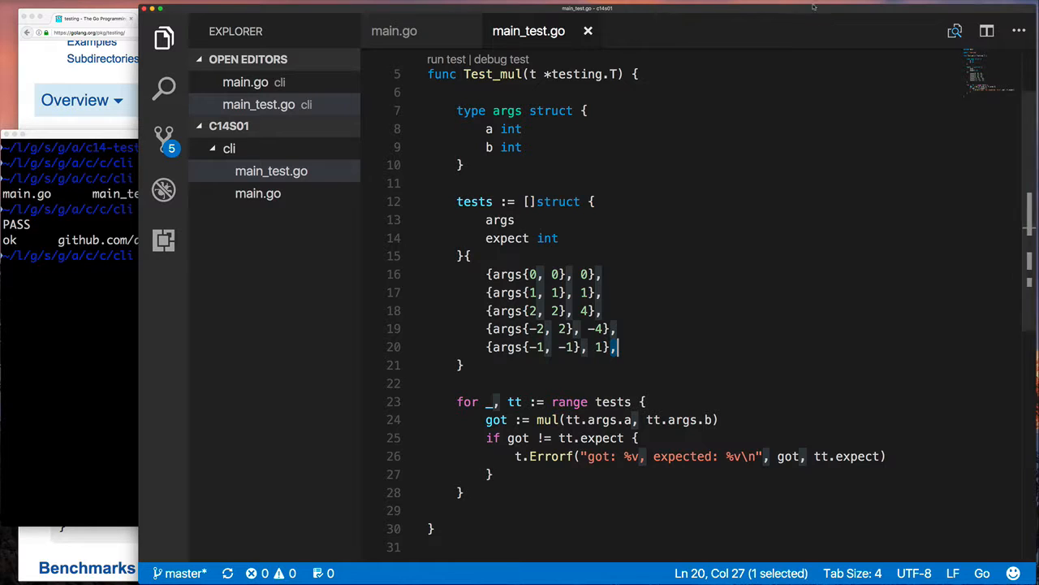
left_click(844, 3)
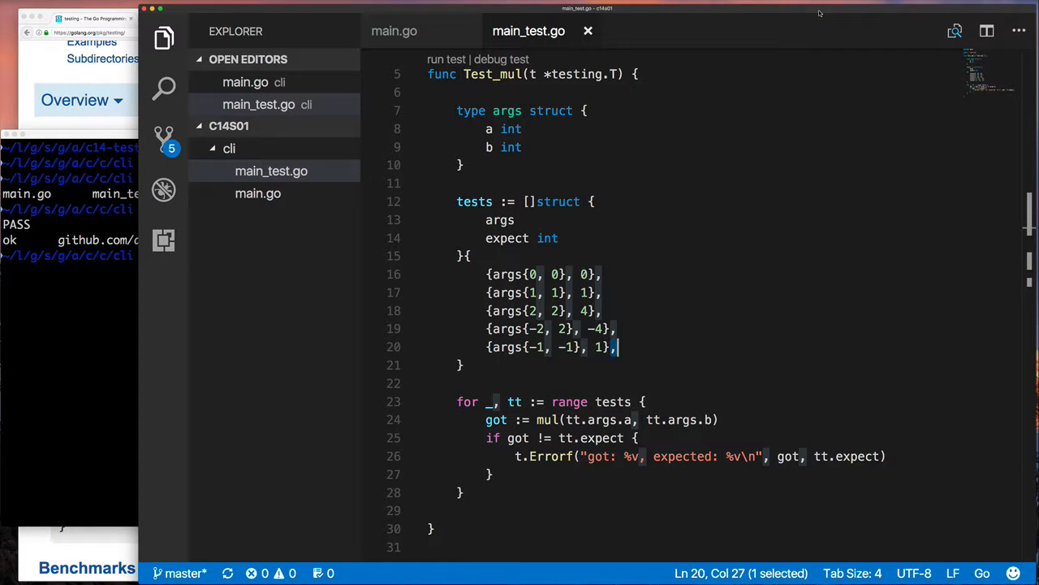